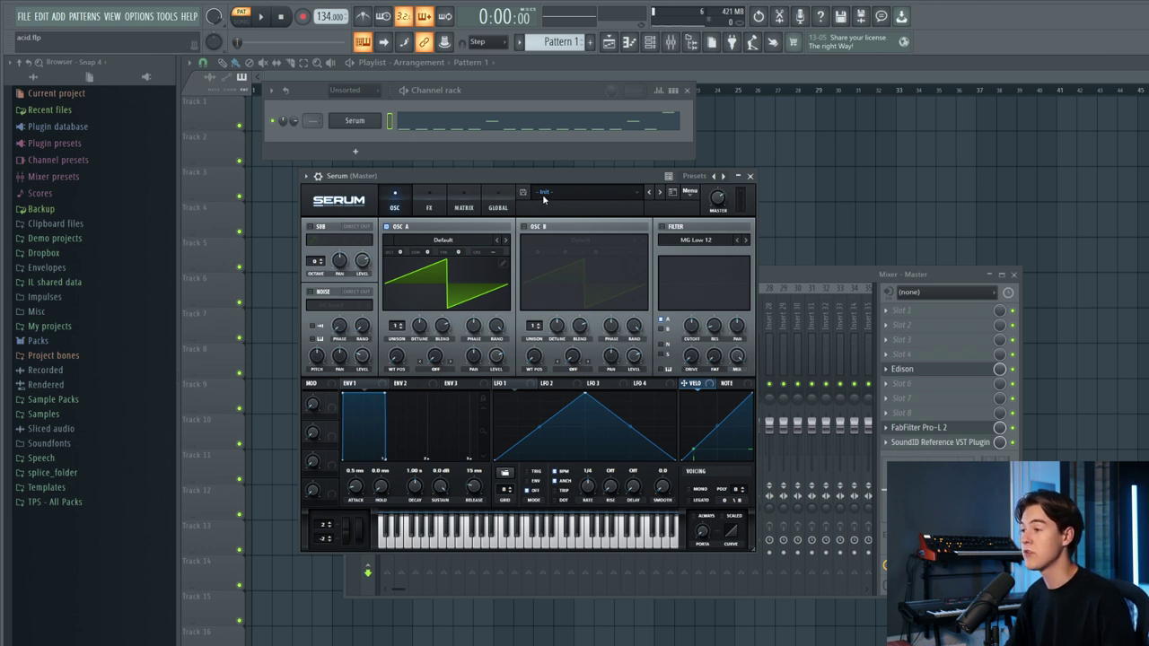
Step: Open the Serum channel's 16-note C4 bassline in the piano roll
{"action": "left_click", "coordinate": [490, 126]}
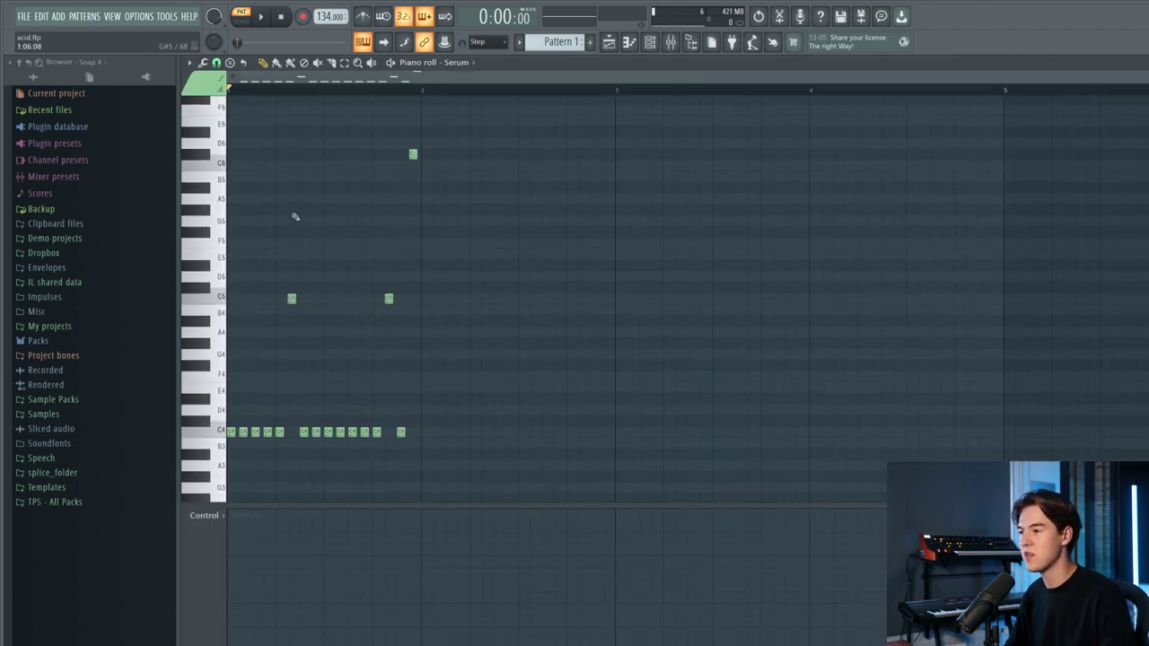
Step: Loop and play bar 1 of the bassline, then bring Serum's init-saw editor back into view
{"action": "left_click_drag", "start_coordinate": [425, 92], "coordinate": [230, 92]}
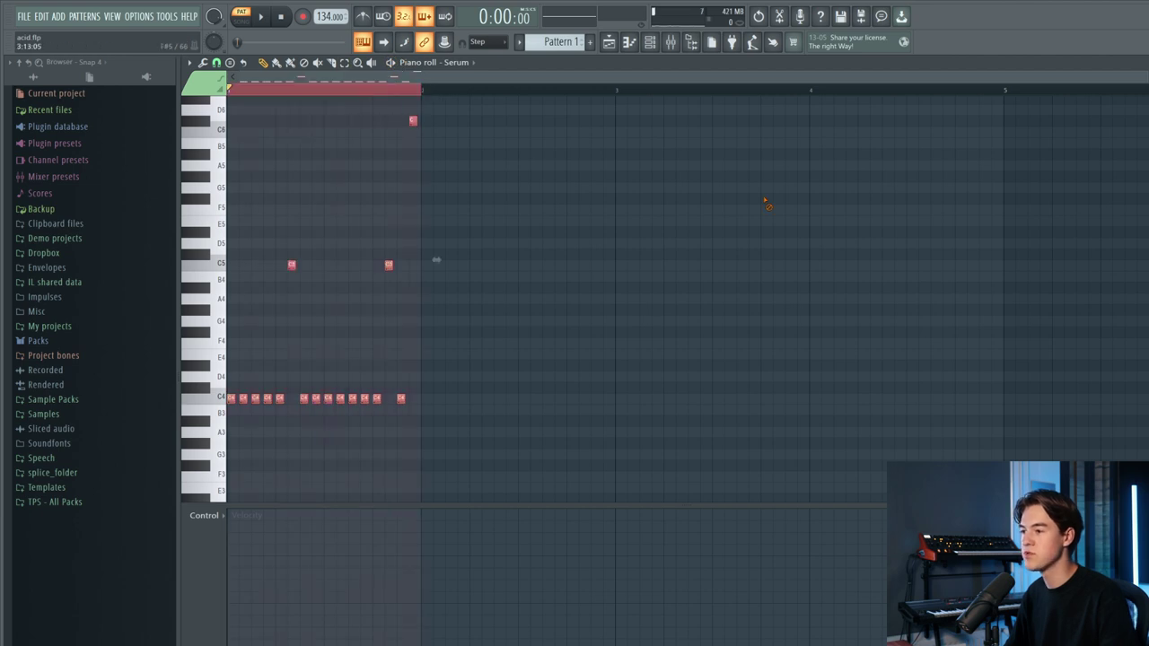
{"action": "scroll", "coordinate": [259, 165], "scroll_direction": "up", "scroll_amount": 2}
{"action": "key", "text": "space"}
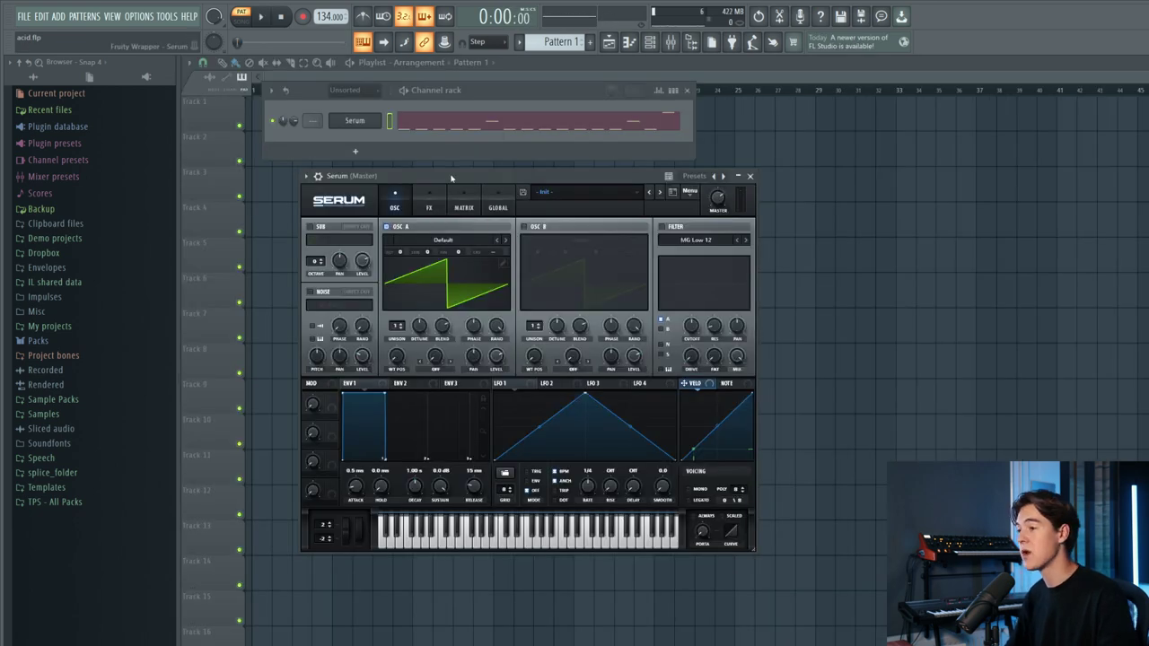
{"action": "left_click_drag", "start_coordinate": [453, 178], "coordinate": [472, 170]}
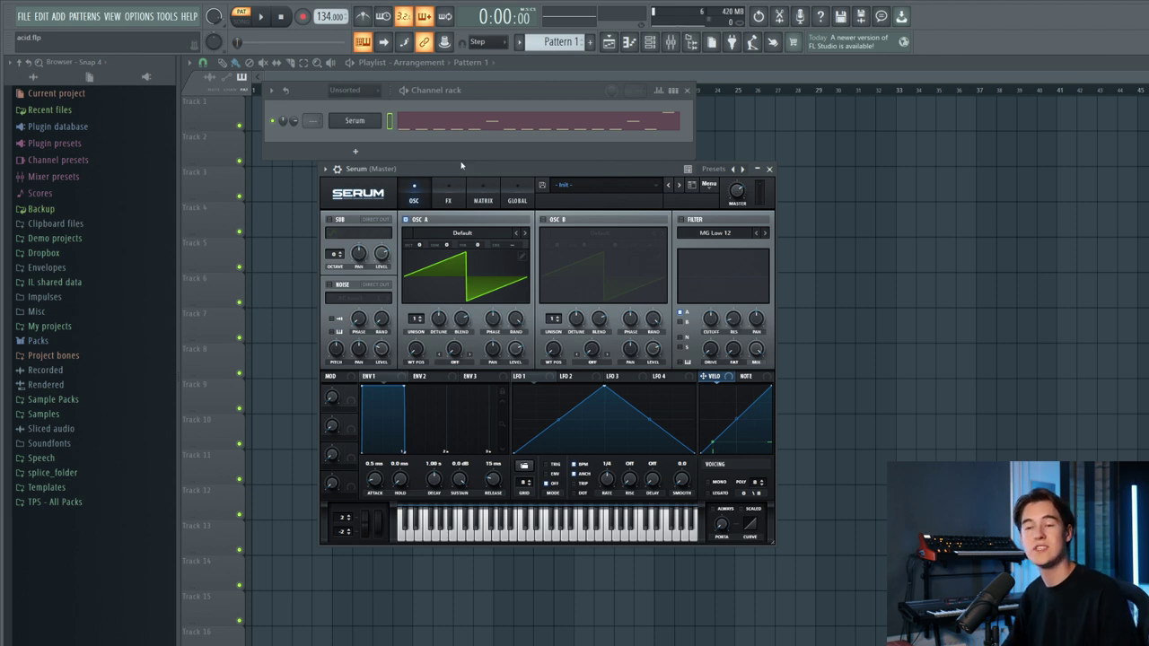
Step: Load the Analog > Acid wavetable into Oscillator A and audition it with play and stop
{"action": "left_click", "coordinate": [449, 236]}
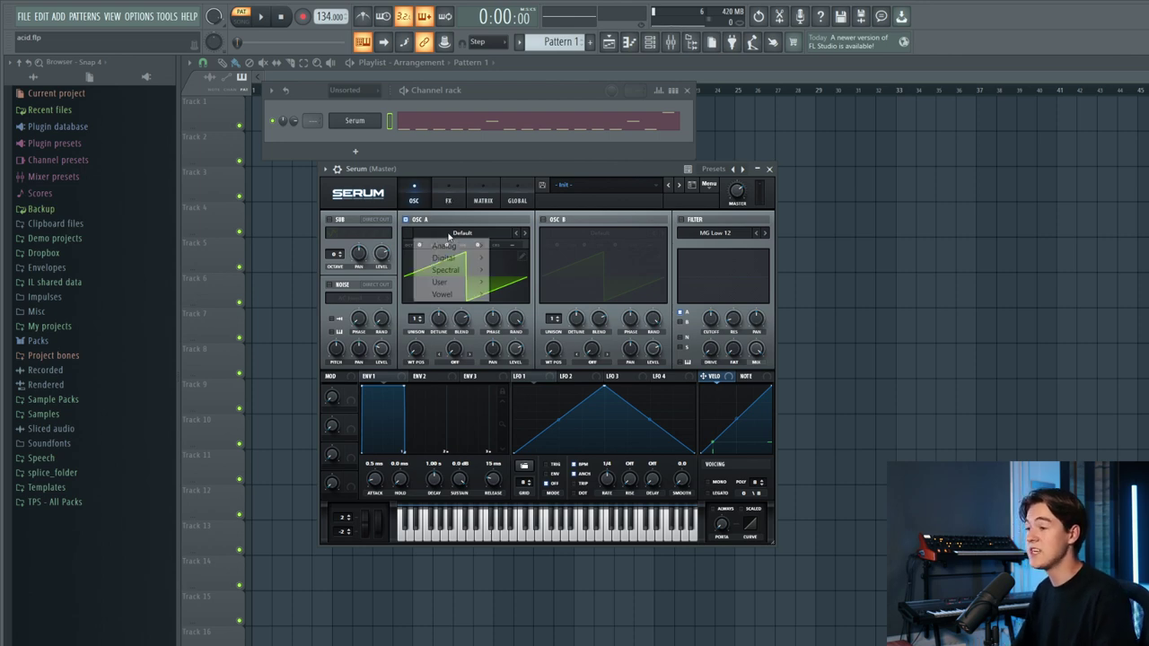
{"action": "mouse_move", "coordinate": [460, 248]}
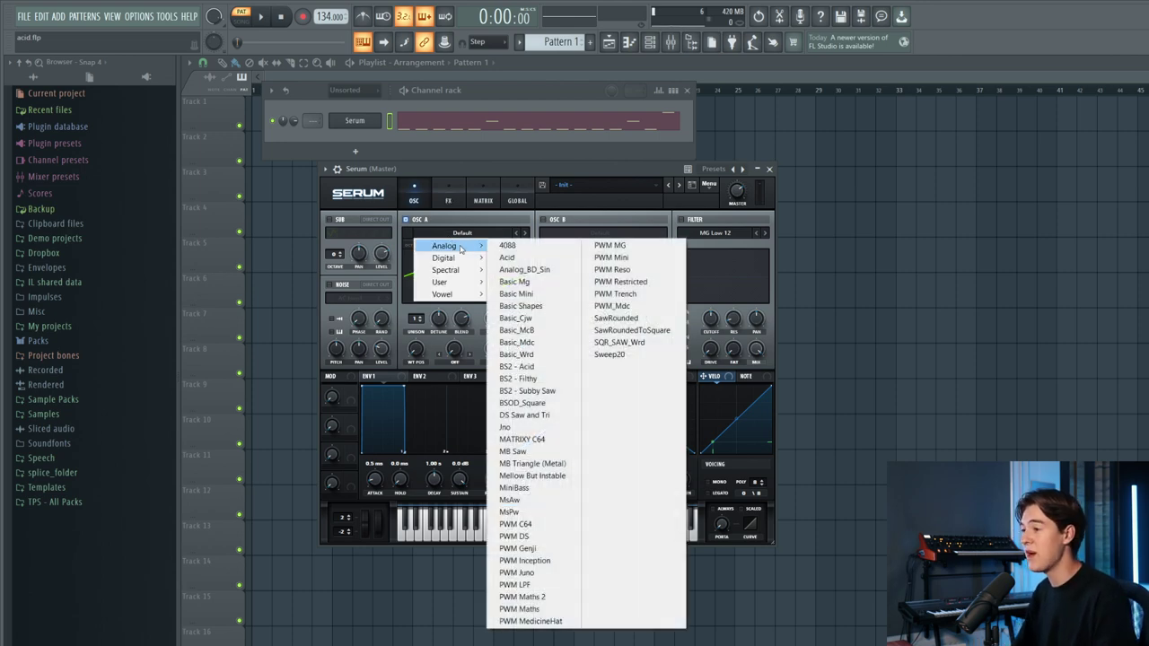
{"action": "left_click", "coordinate": [508, 258]}
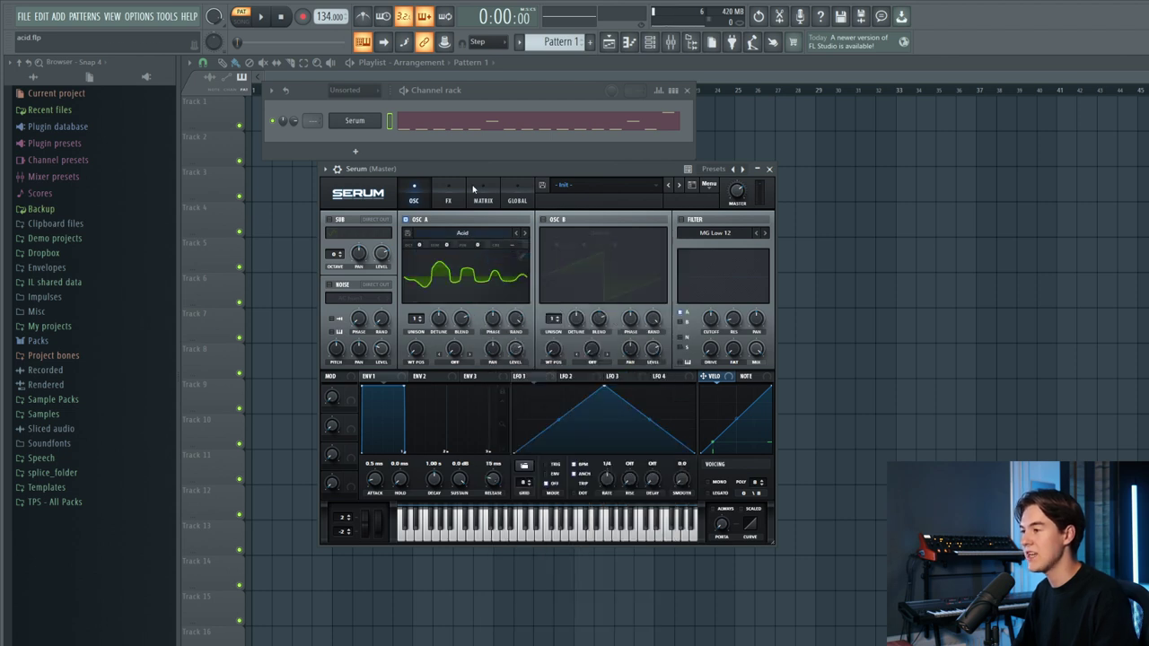
{"action": "left_click_drag", "start_coordinate": [477, 168], "coordinate": [481, 169]}
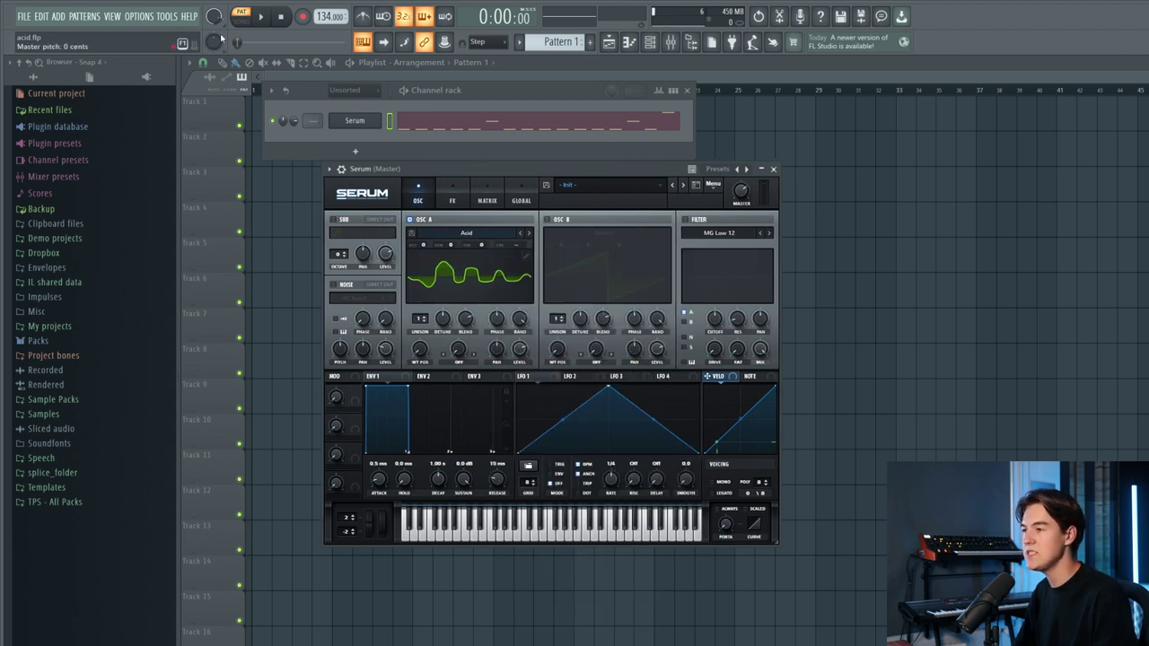
{"action": "left_click", "coordinate": [257, 17]}
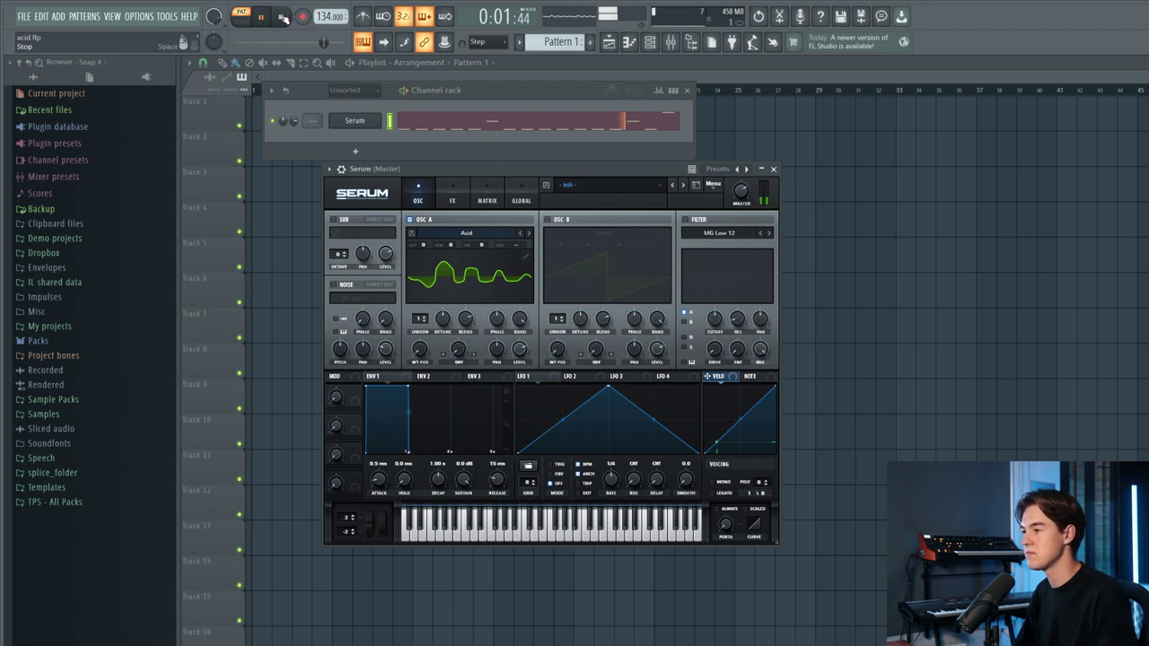
{"action": "left_click", "coordinate": [283, 17]}
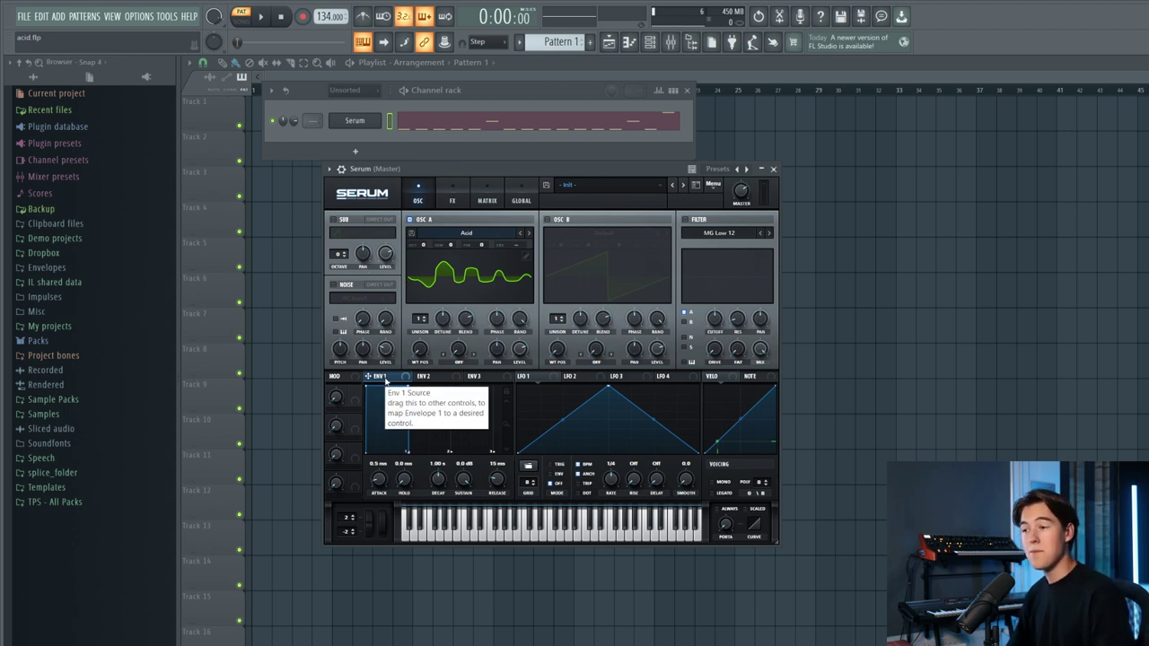
Step: Give Envelope 1 a 605 ms decay and lower sustain to about -8.2 dB, checking by playback
{"action": "left_click_drag", "start_coordinate": [377, 379], "coordinate": [387, 349]}
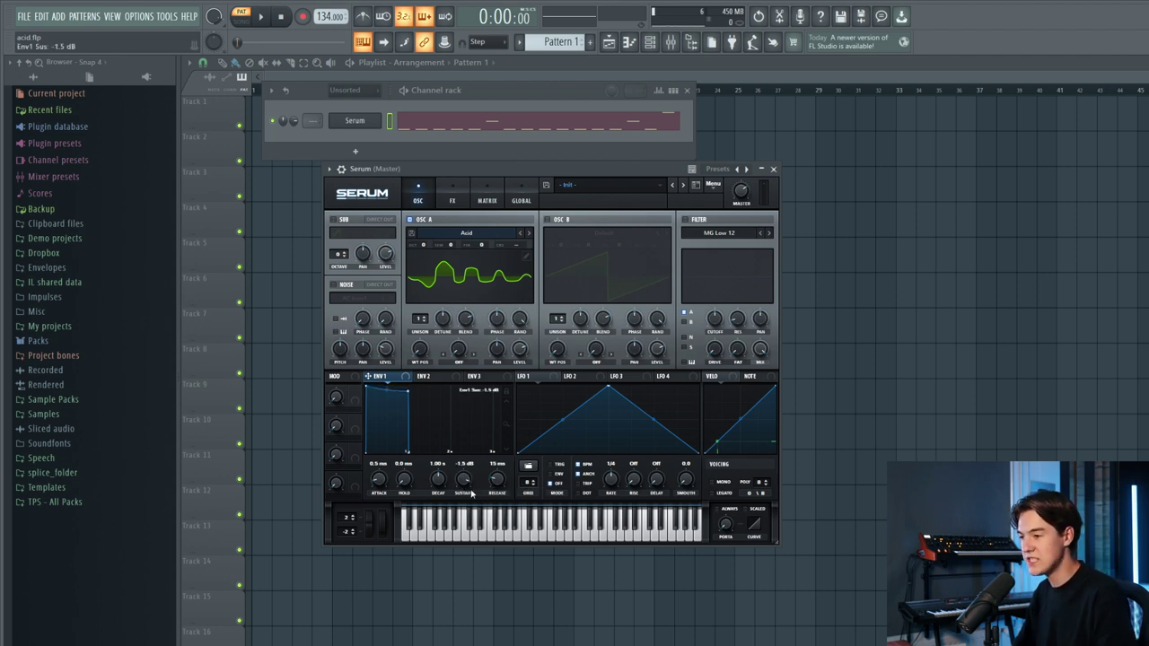
{"action": "scroll", "coordinate": [441, 490], "scroll_direction": "down", "scroll_amount": 2}
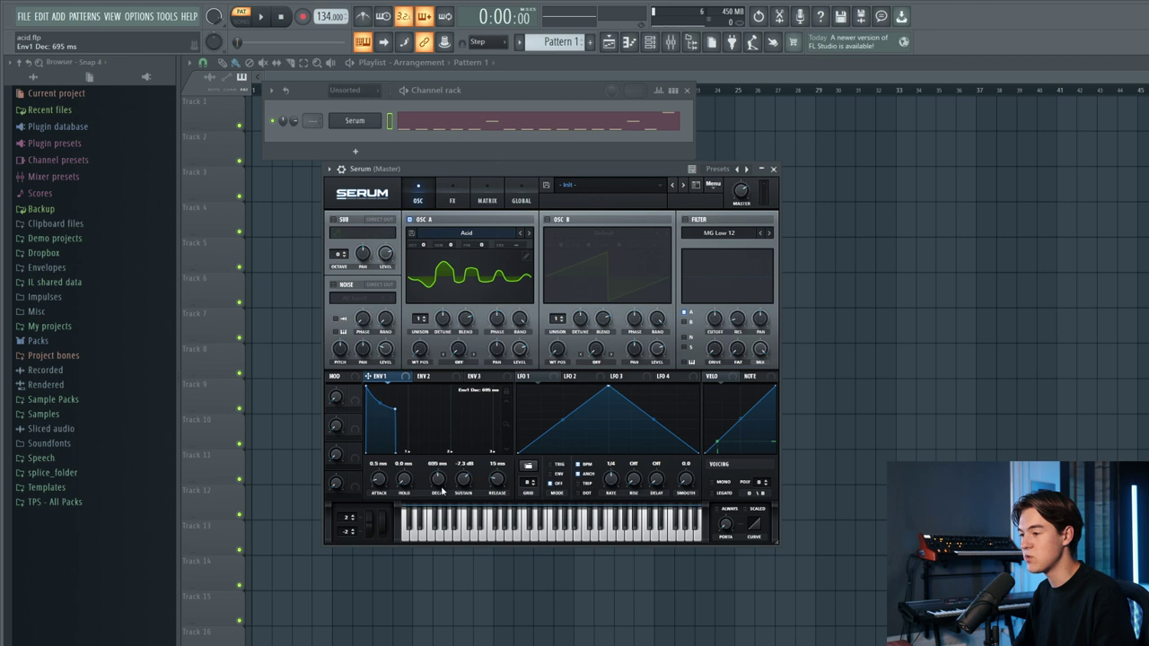
{"action": "left_click_drag", "start_coordinate": [469, 484], "coordinate": [466, 494]}
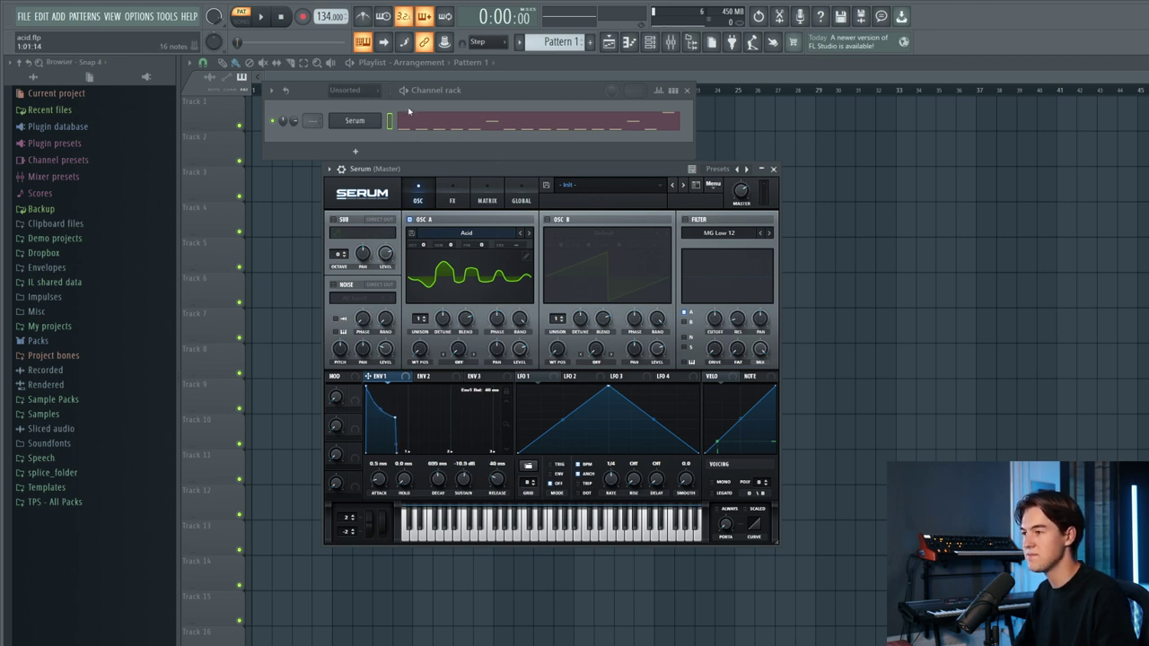
{"action": "key", "text": "space"}
{"action": "mouse_move", "coordinate": [466, 480]}
{"action": "left_mouse_down"}
{"action": "mouse_move", "coordinate": [463, 540]}
{"action": "mouse_move", "coordinate": [468, 487]}
{"action": "left_mouse_up"}
{"action": "key", "text": "space"}
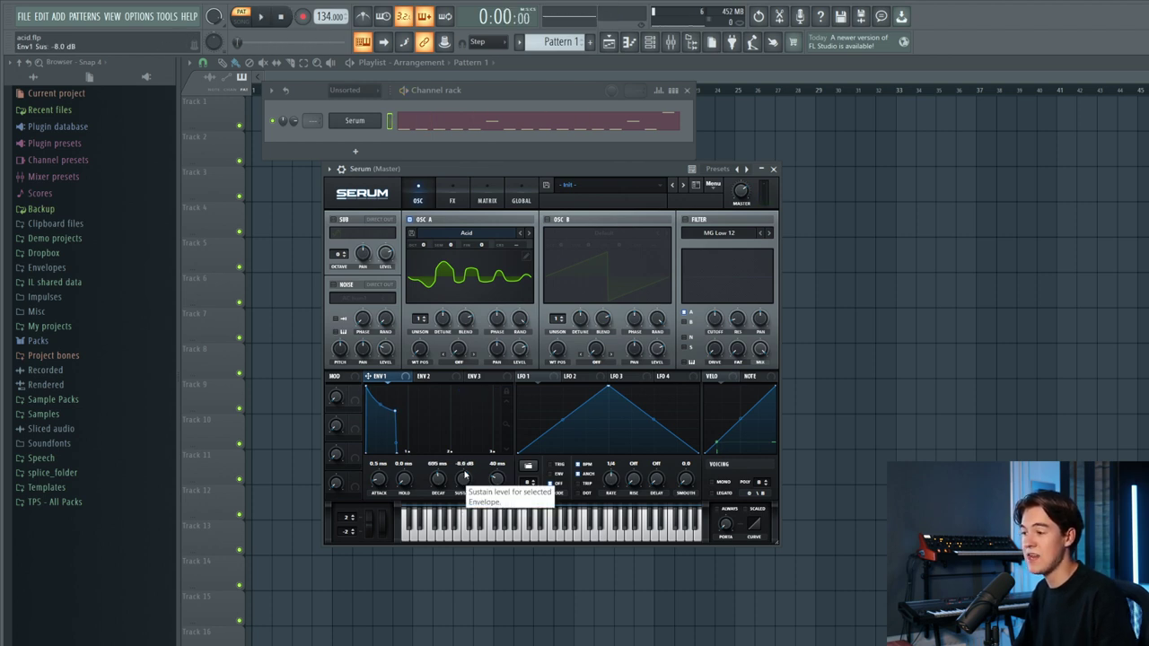
{"action": "left_click_drag", "start_coordinate": [468, 480], "coordinate": [465, 542]}
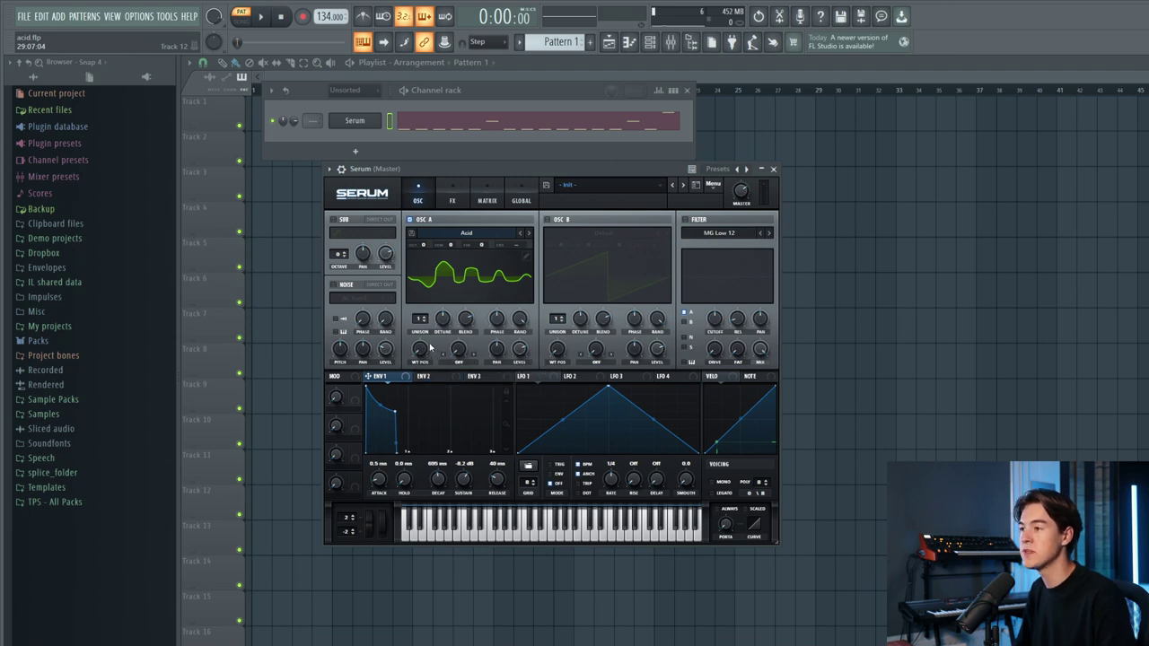
Step: Raise Oscillator A's wavetable position to 84 and compare the sound during playback
{"action": "key", "text": "space"}
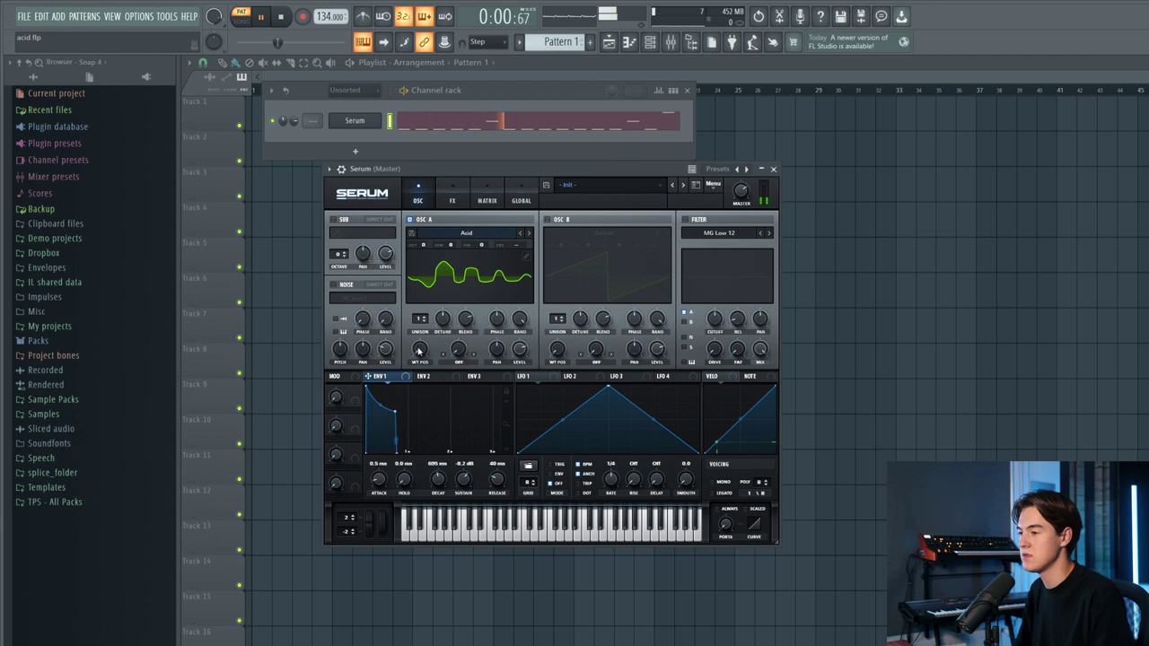
{"action": "left_click_drag", "start_coordinate": [419, 348], "coordinate": [436, 332]}
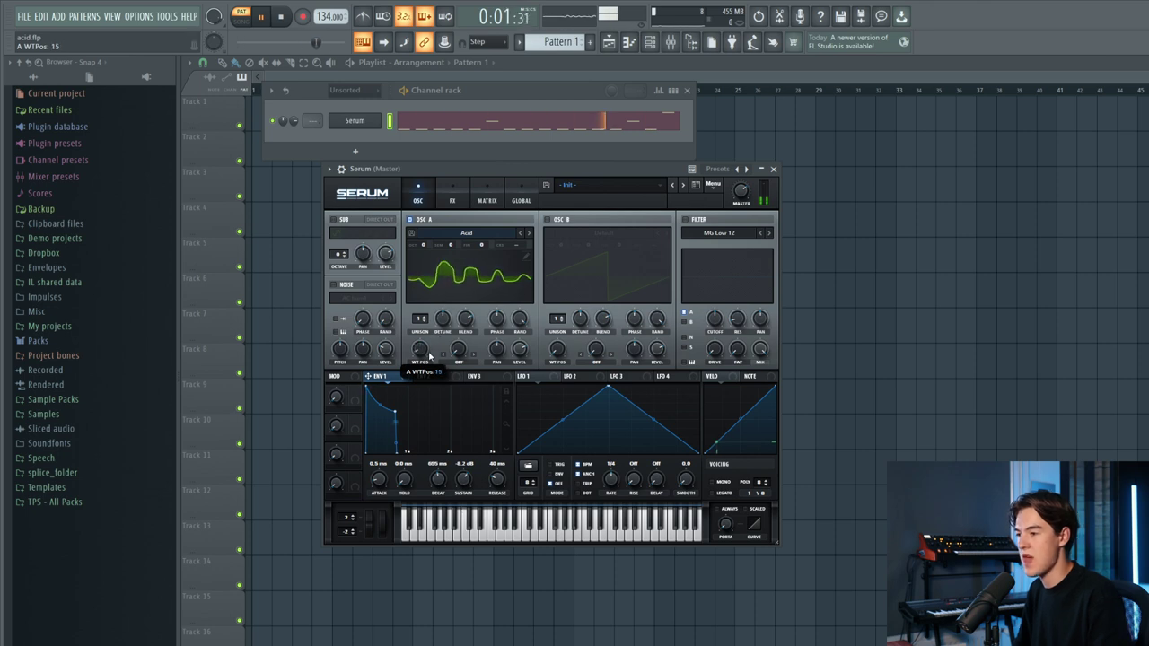
{"action": "key", "text": "space"}
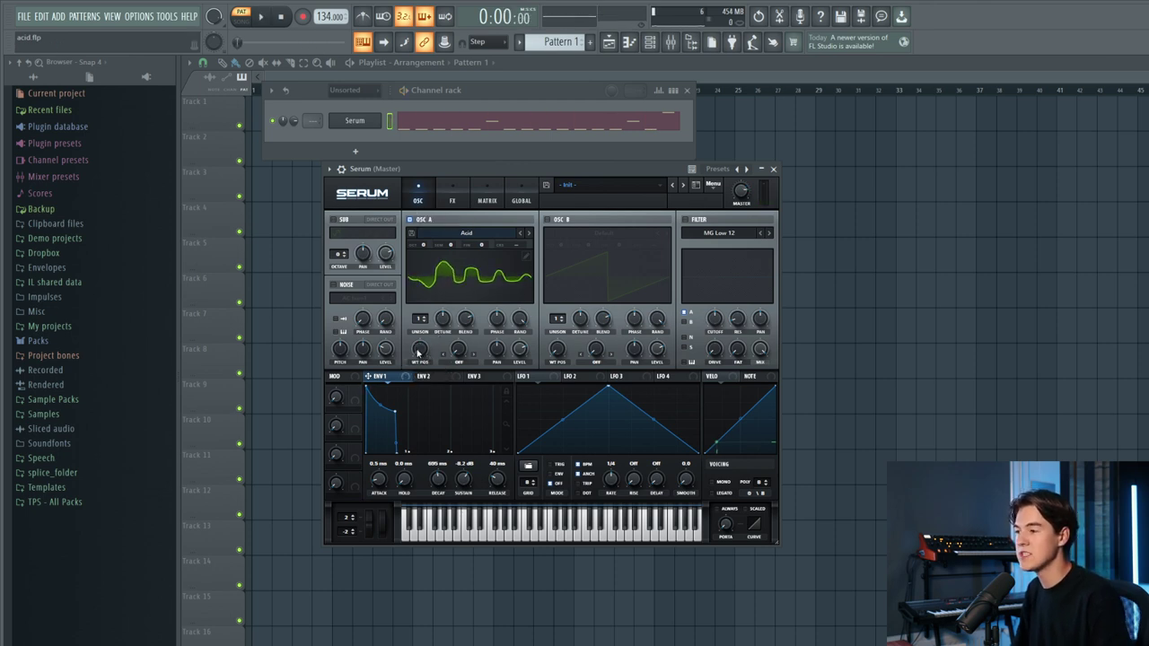
{"action": "key", "text": "space"}
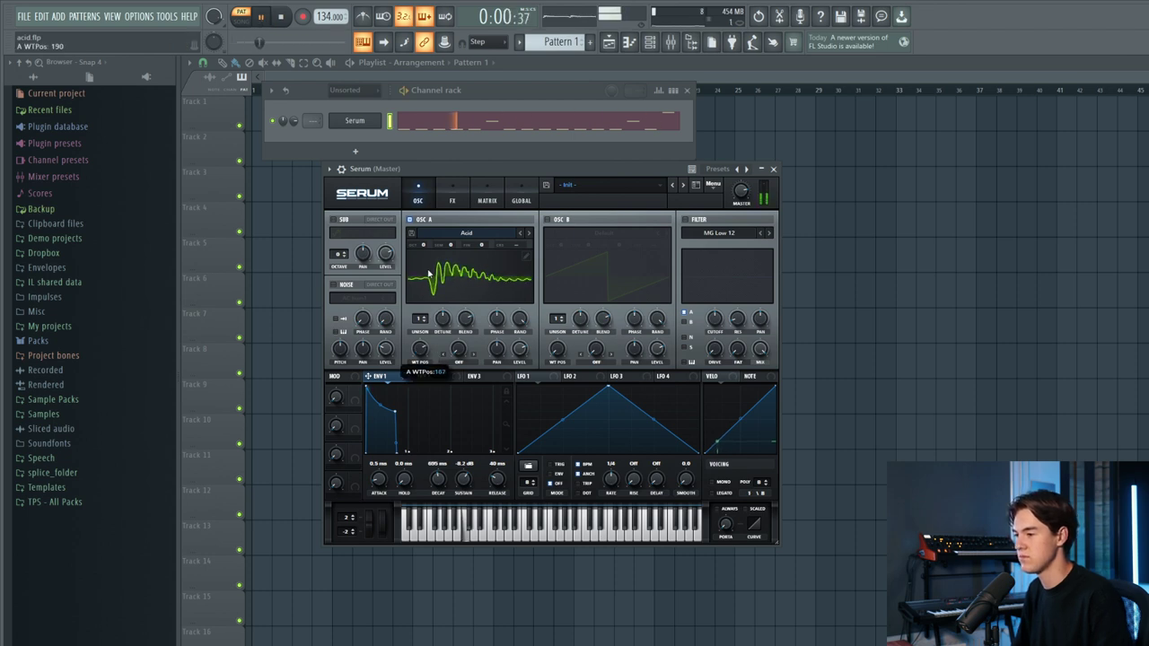
{"action": "key", "text": "space"}
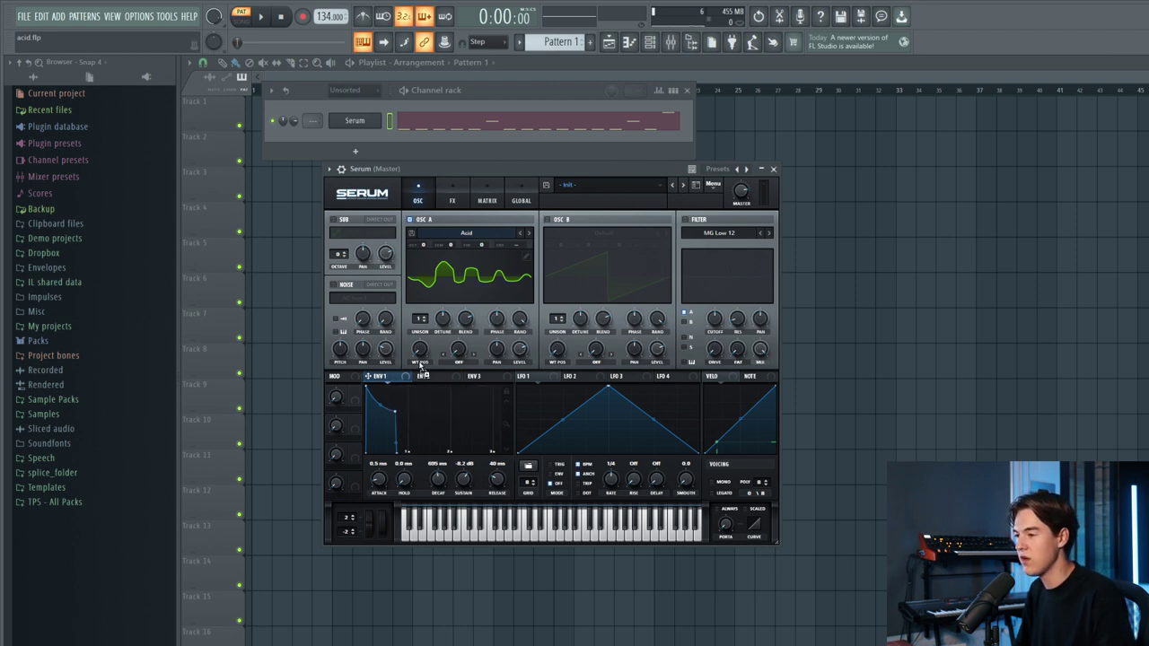
Step: Route Envelope 1 to Oscillator A's wavetable position at amount 64 and play the pattern
{"action": "left_click_drag", "start_coordinate": [419, 349], "coordinate": [415, 352]}
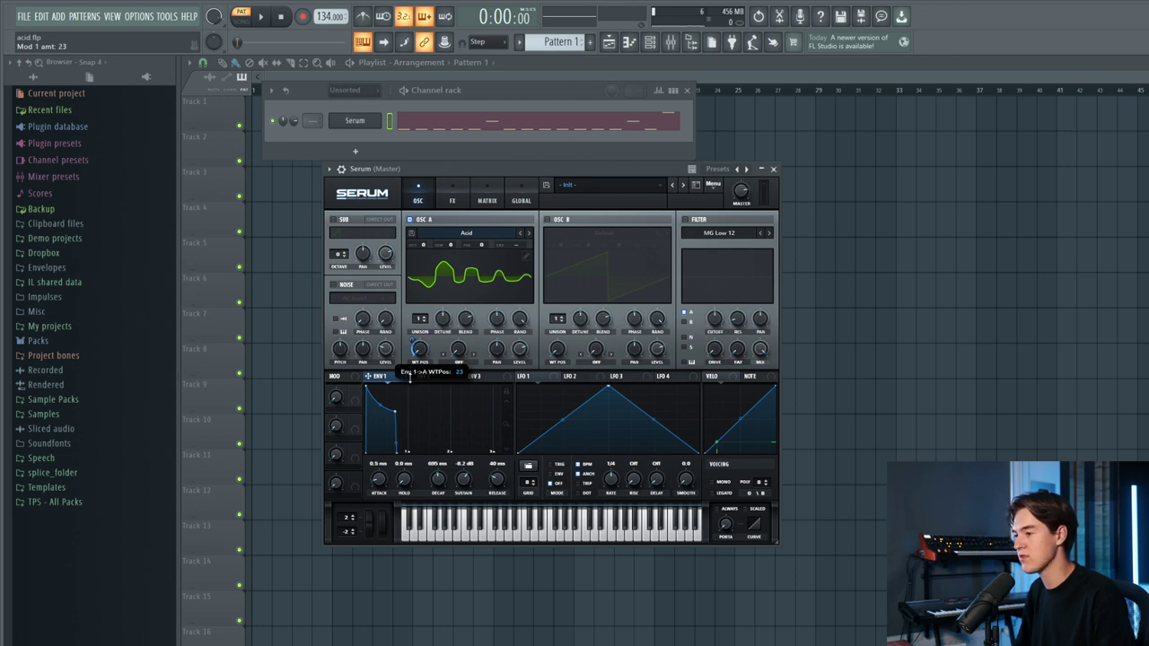
{"action": "left_click", "coordinate": [266, 23]}
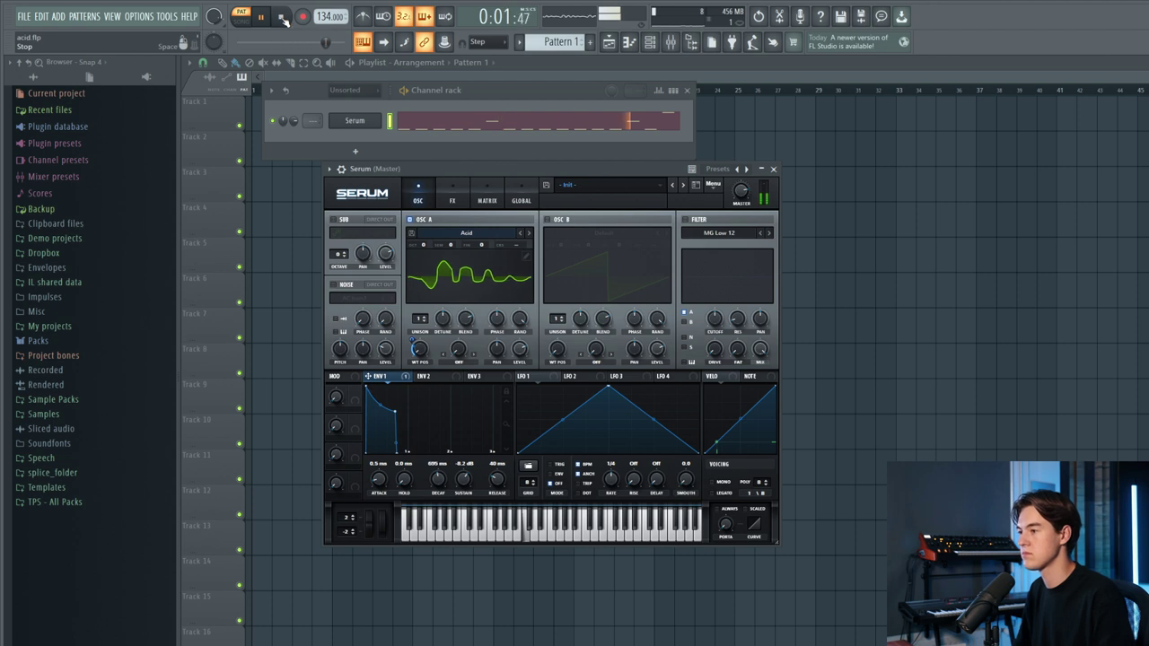
{"action": "key", "text": "space"}
{"action": "mouse_move", "coordinate": [425, 257]}
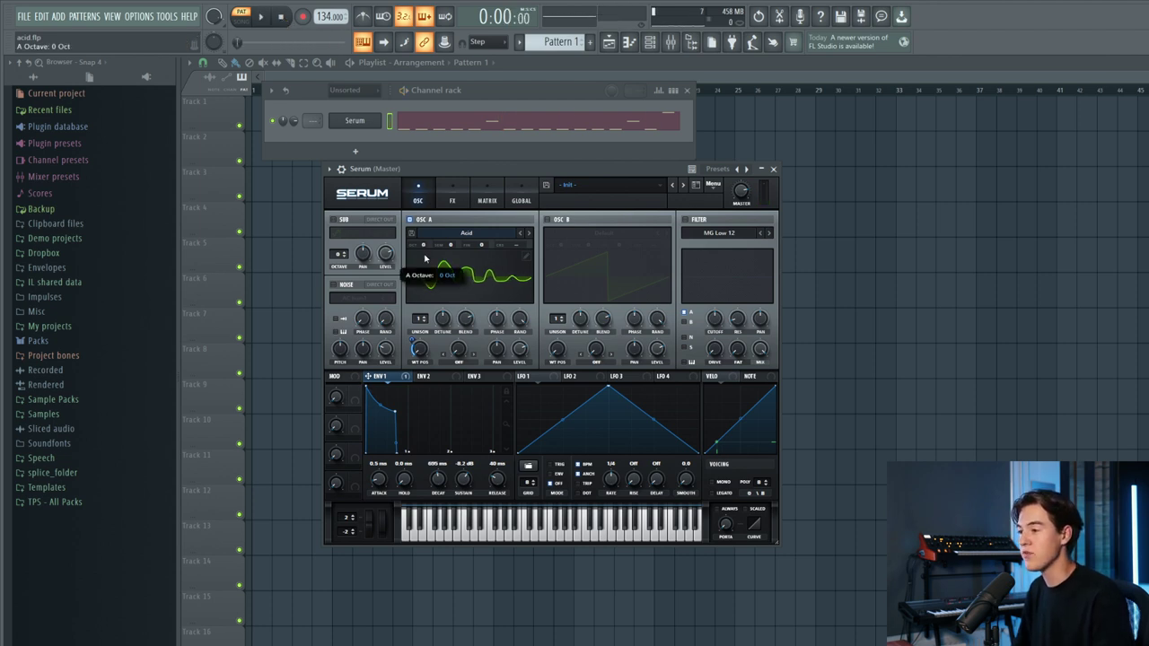
{"action": "left_click", "coordinate": [263, 18]}
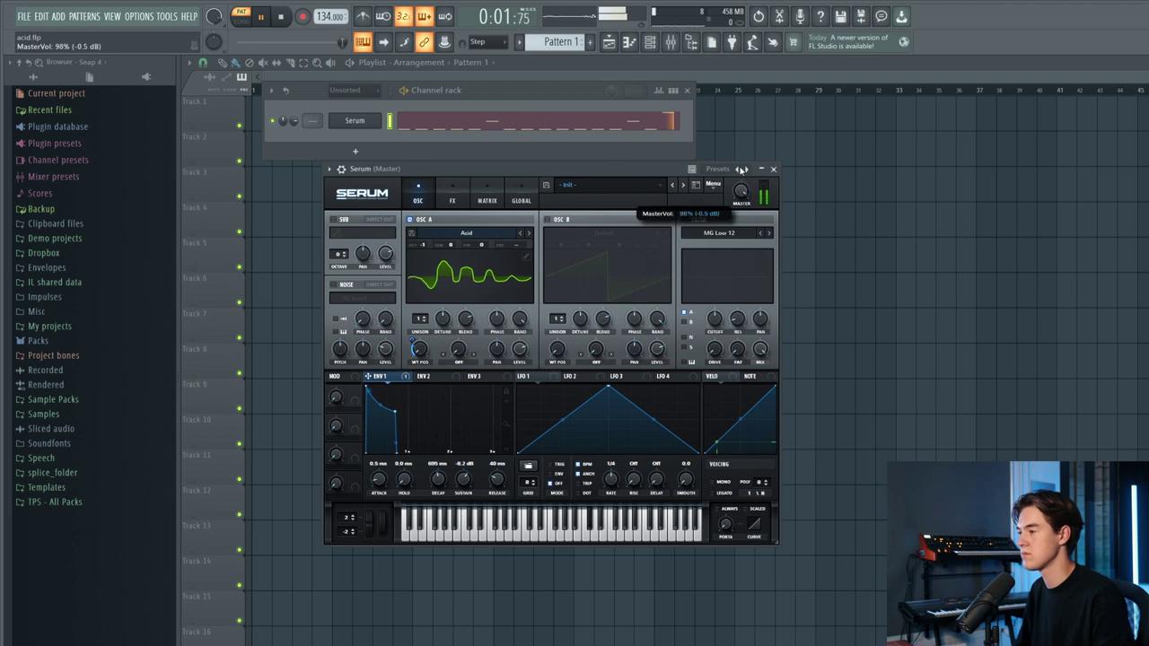
Step: Turn on Serum's distortion with drive at 58%, comparing it on and off
{"action": "key", "text": "space"}
{"action": "left_click", "coordinate": [463, 197]}
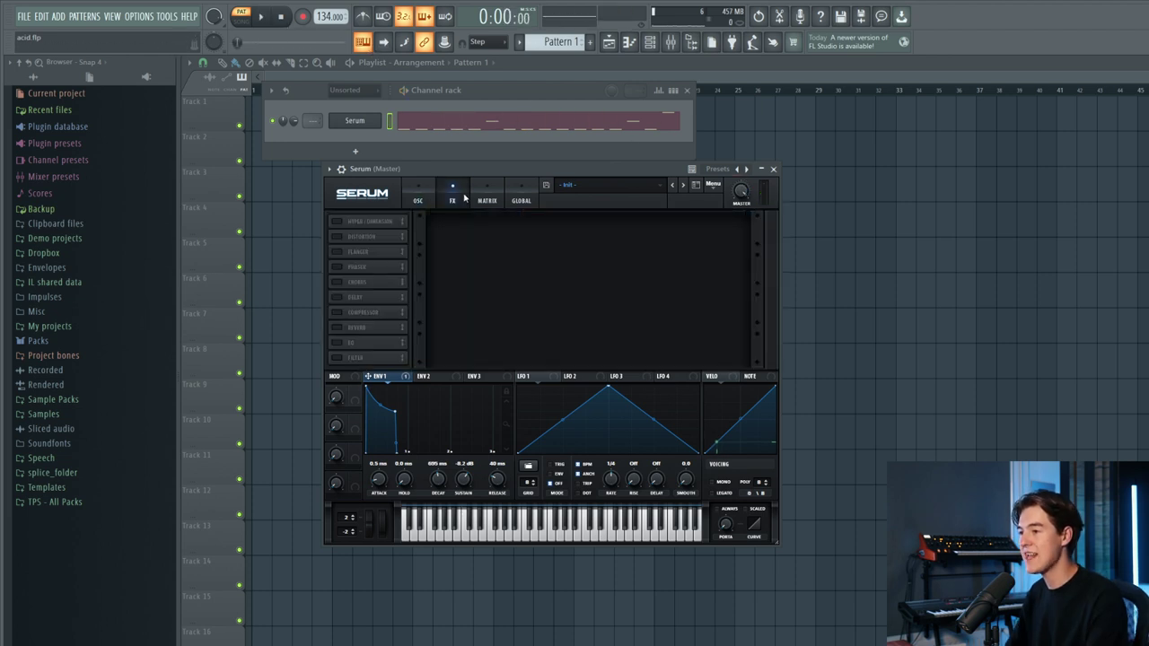
{"action": "left_click", "coordinate": [337, 237]}
{"action": "key", "text": "space"}
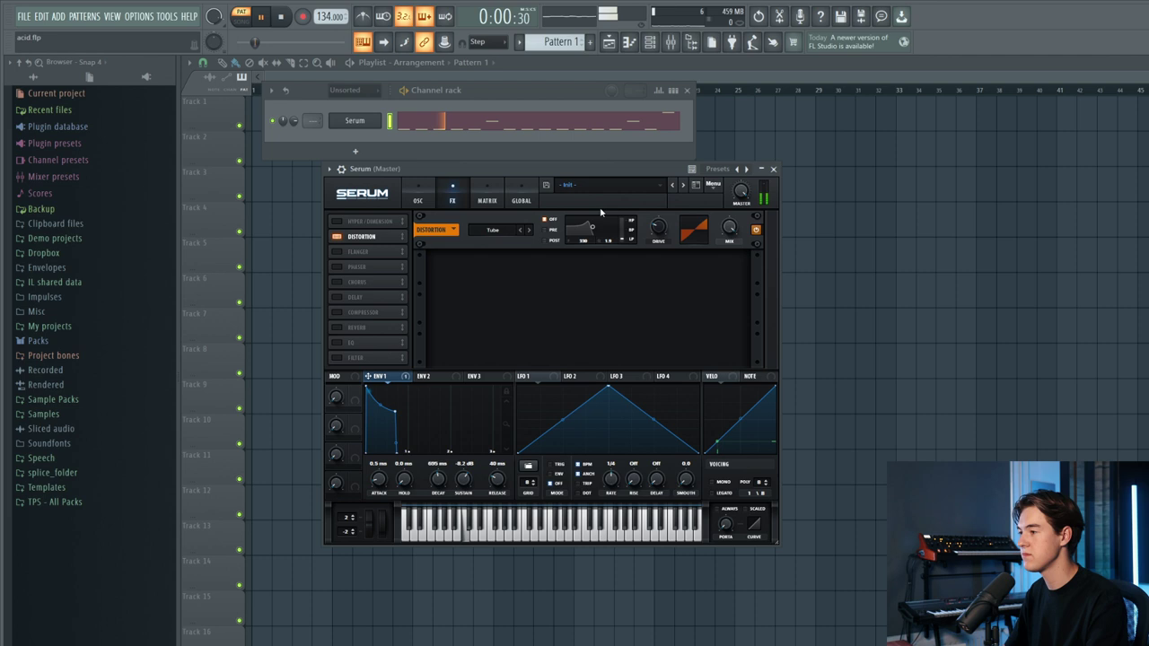
{"action": "left_click_drag", "start_coordinate": [658, 227], "coordinate": [674, 161]}
{"action": "left_click_drag", "start_coordinate": [657, 227], "coordinate": [661, 259]}
{"action": "left_click", "coordinate": [337, 237]}
{"action": "left_click", "coordinate": [336, 237]}
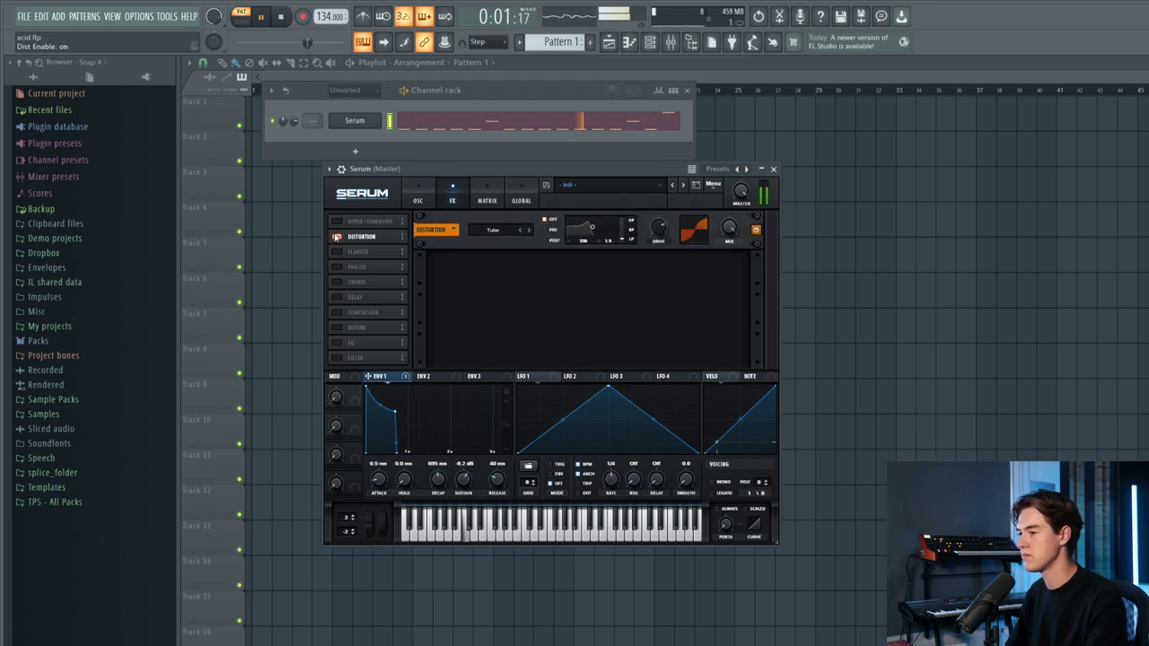
Step: Enable reverb and a ping-pong delay with its mix raised to 84%
{"action": "left_click", "coordinate": [336, 327]}
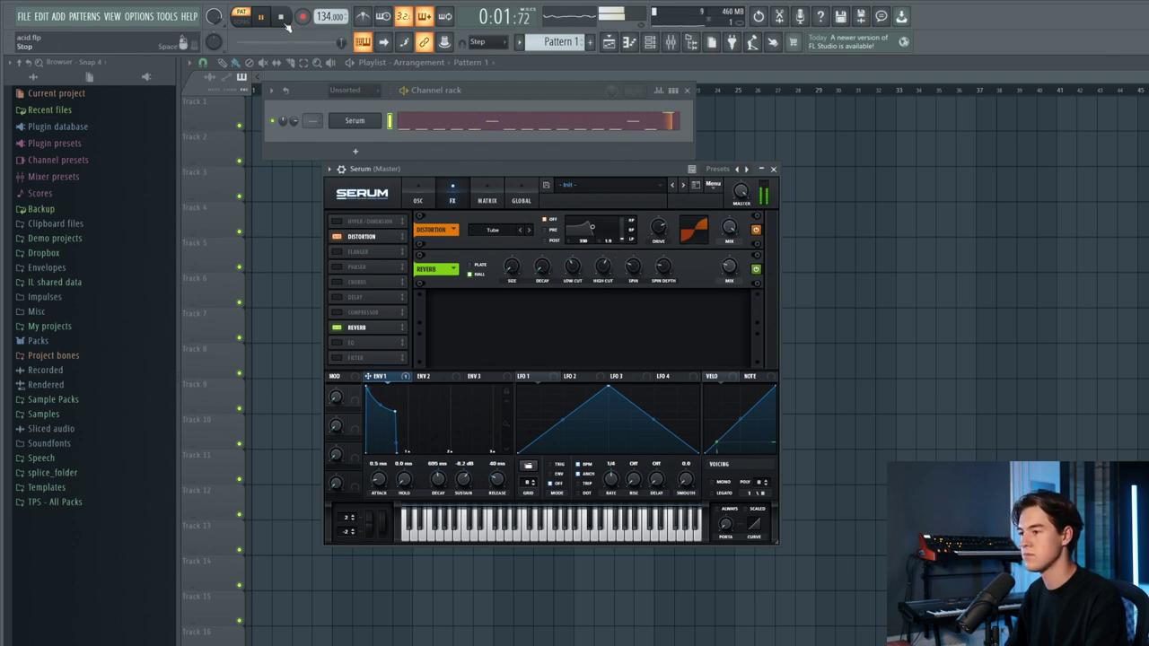
{"action": "key", "text": "space"}
{"action": "left_click", "coordinate": [338, 299]}
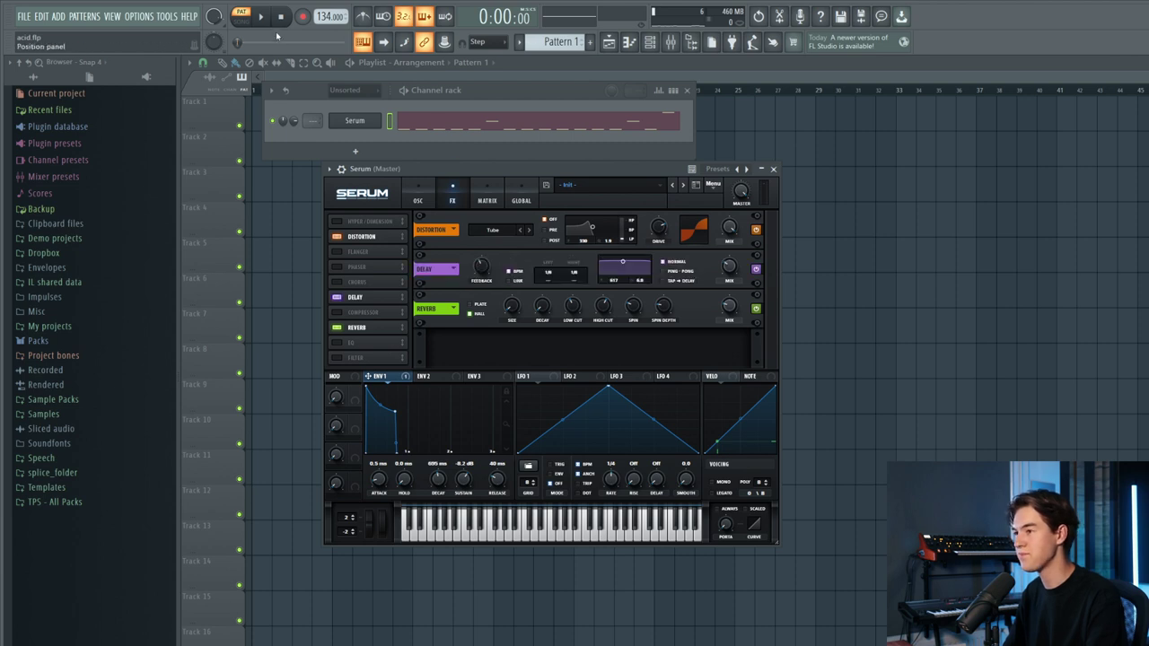
{"action": "key", "text": "space"}
{"action": "left_click", "coordinate": [660, 272]}
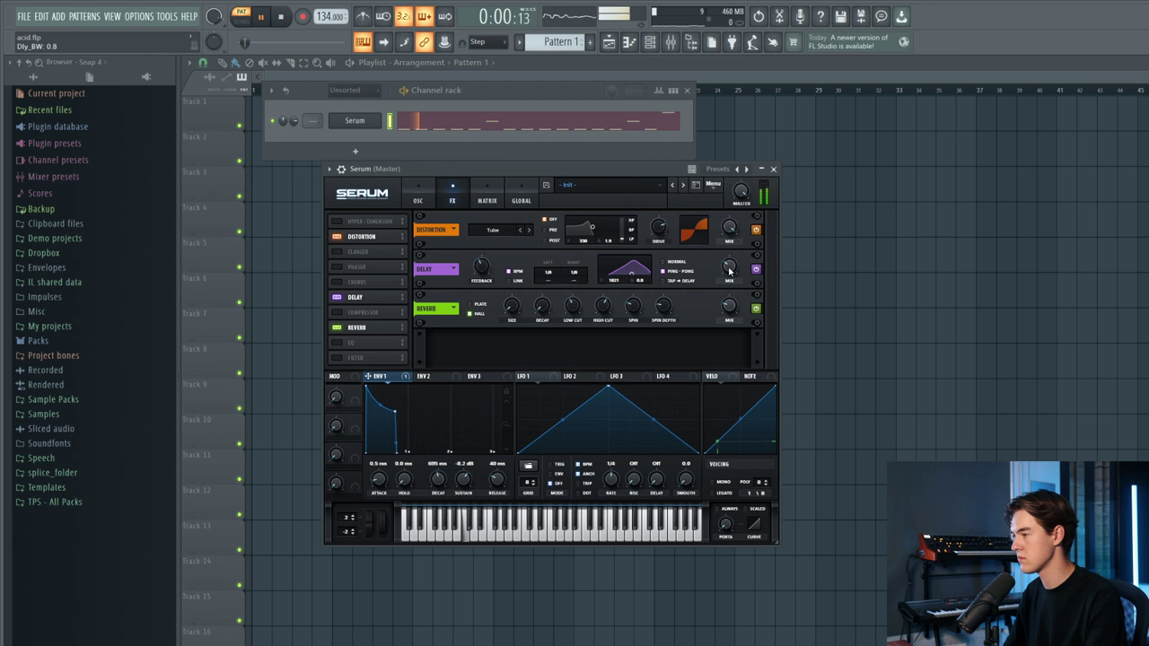
{"action": "left_click_drag", "start_coordinate": [729, 269], "coordinate": [746, 231]}
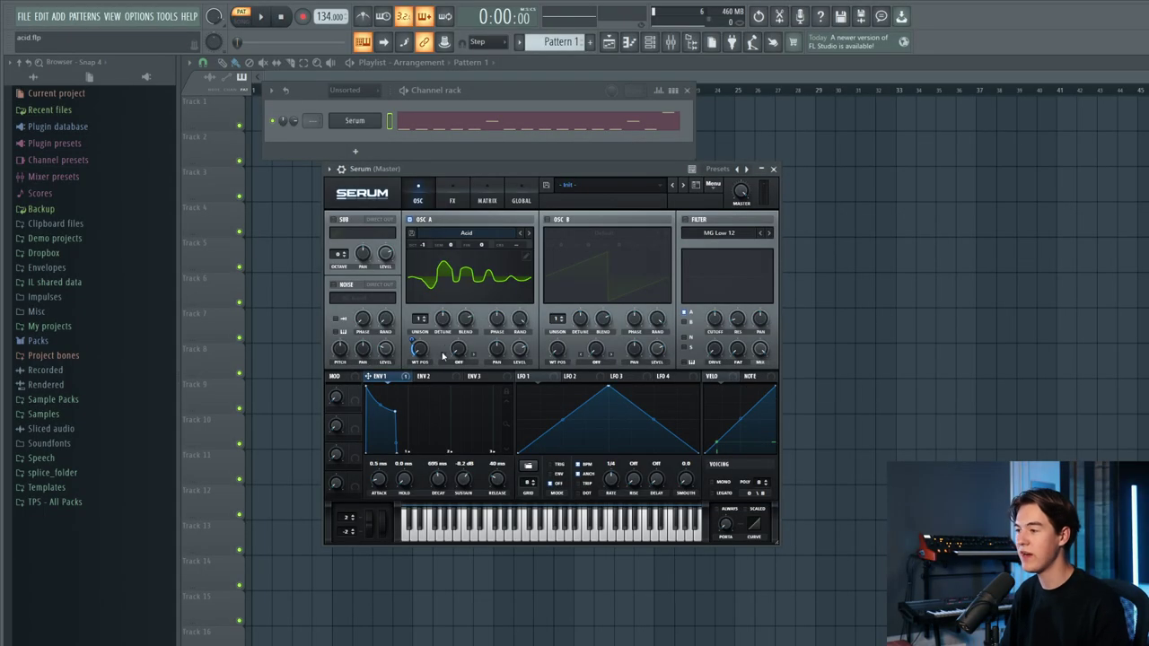
Step: Sweep OSC A's wavetable position up to 167 while playing, then return it to minimum
{"action": "mouse_move", "coordinate": [419, 350]}
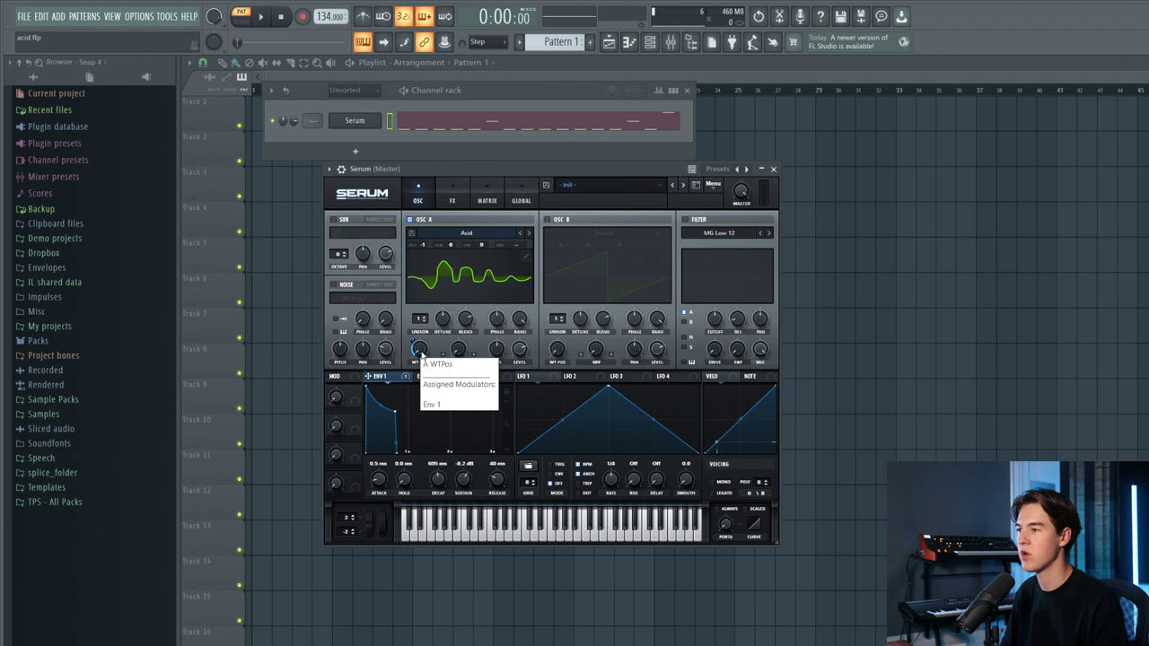
{"action": "left_click", "coordinate": [261, 18]}
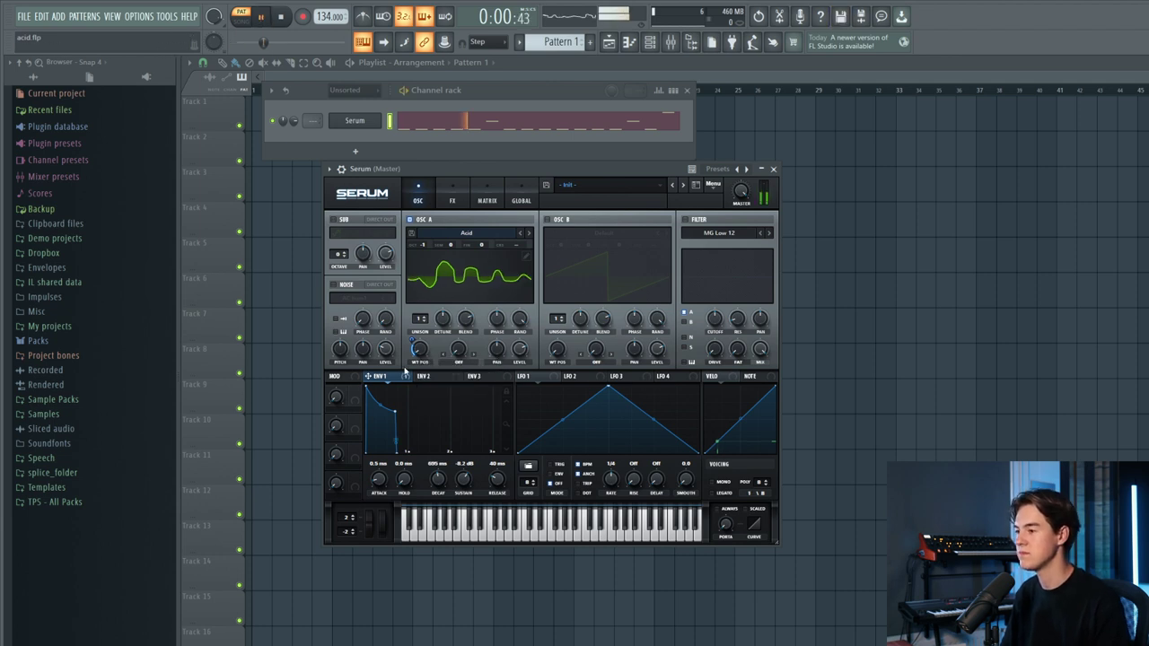
{"action": "left_click_drag", "start_coordinate": [419, 350], "coordinate": [434, 283]}
{"action": "key", "text": "space"}
{"action": "left_click_drag", "start_coordinate": [421, 354], "coordinate": [415, 417]}
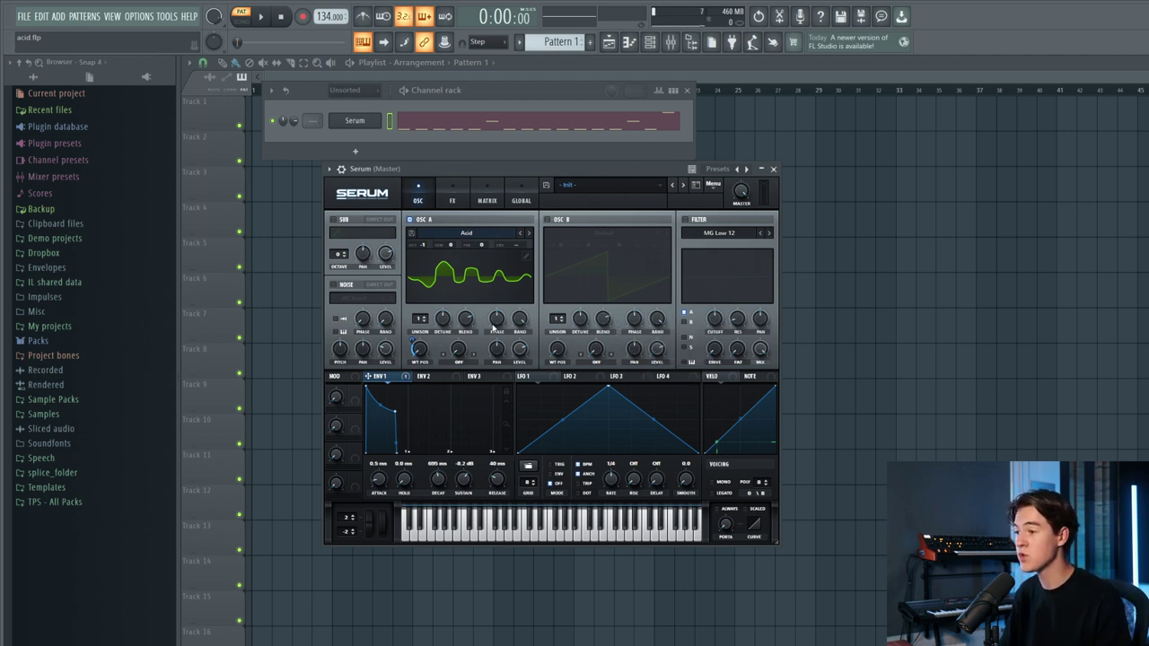
{"action": "mouse_move", "coordinate": [431, 346]}
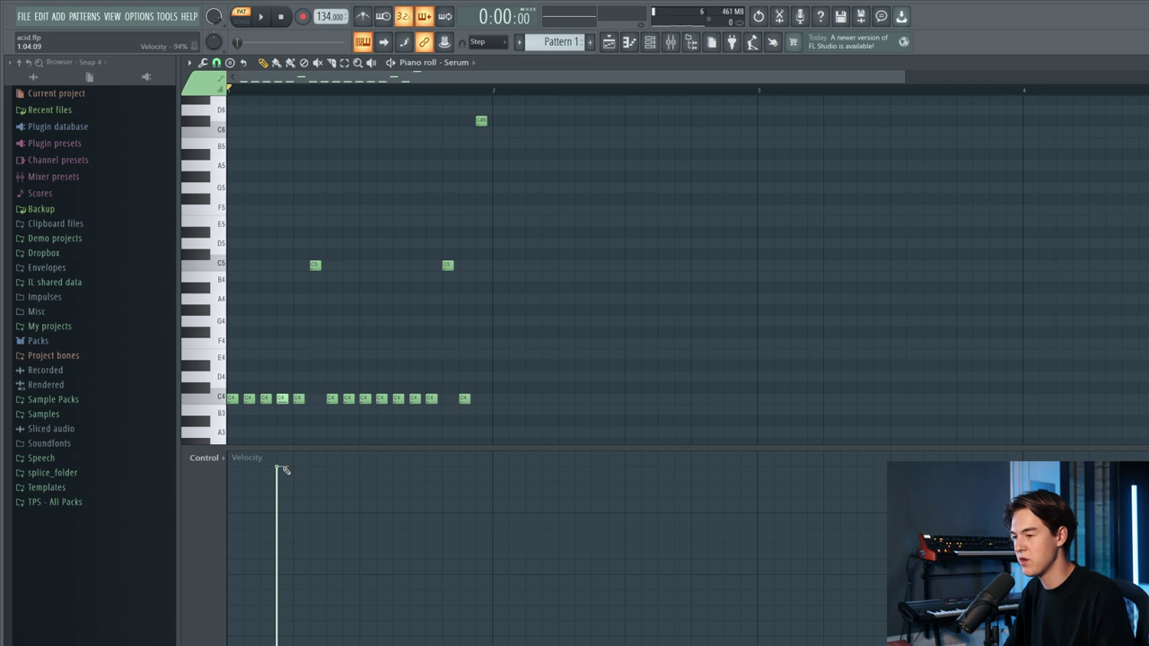
Step: Set varied C4 note velocities (about 70%, 44%, 50%, 38%, 66%) while the loop plays
{"action": "left_click", "coordinate": [262, 528]}
{"action": "left_click_drag", "start_coordinate": [262, 643], "coordinate": [262, 645]}
{"action": "key", "text": "space"}
{"action": "left_click_drag", "start_coordinate": [282, 517], "coordinate": [277, 579]}
{"action": "key", "text": "space"}
{"action": "key", "text": "space"}
{"action": "left_click", "coordinate": [377, 592]}
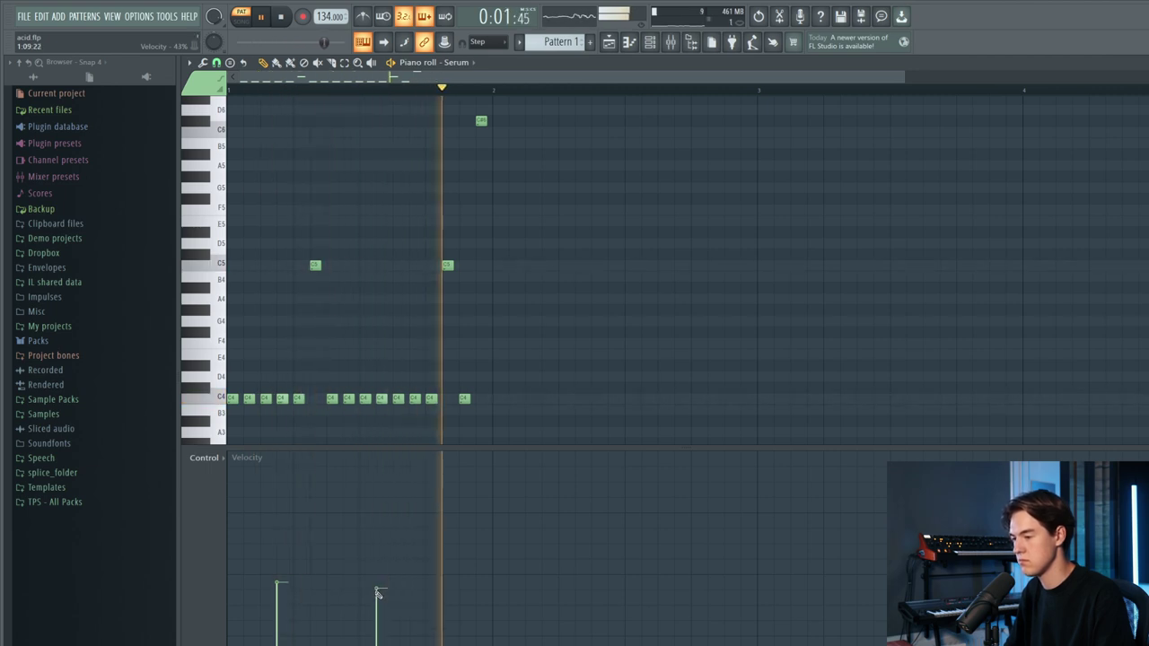
{"action": "left_click", "coordinate": [440, 528]}
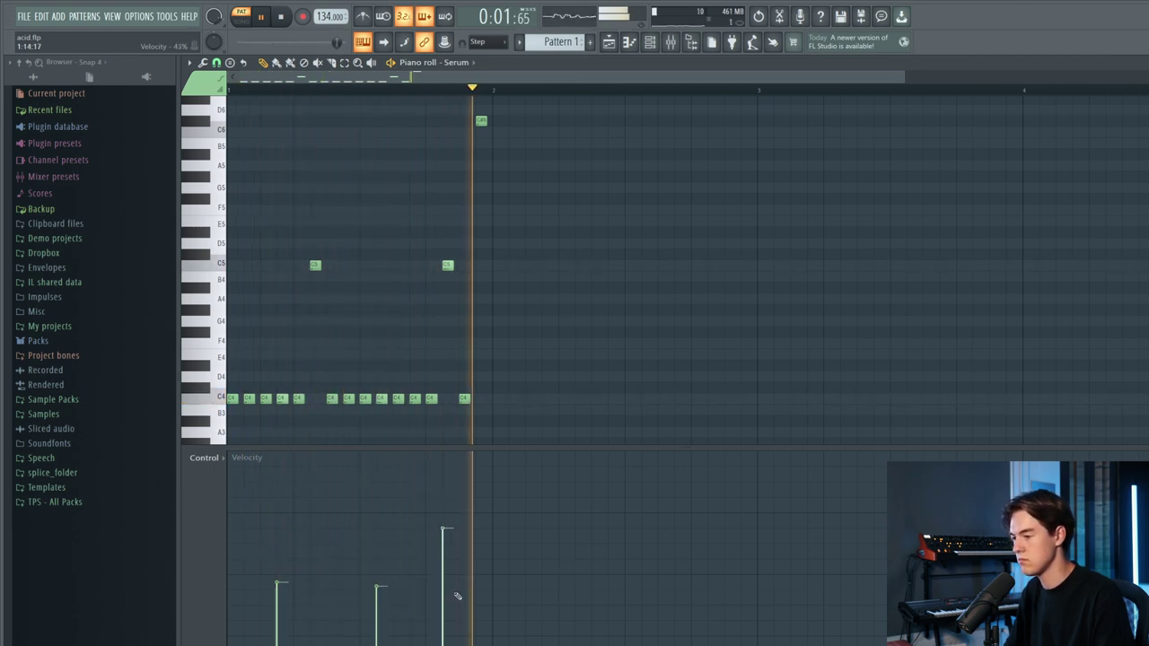
{"action": "left_click_drag", "start_coordinate": [451, 584], "coordinate": [446, 605]}
{"action": "left_click", "coordinate": [428, 543]}
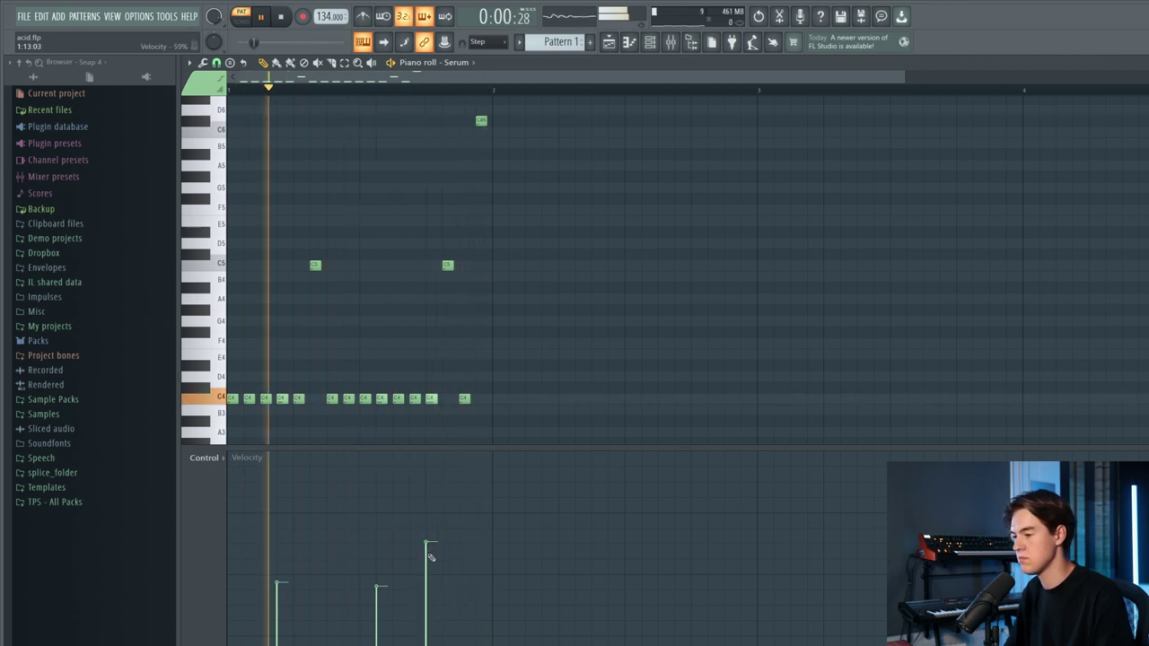
{"action": "left_click", "coordinate": [429, 537]}
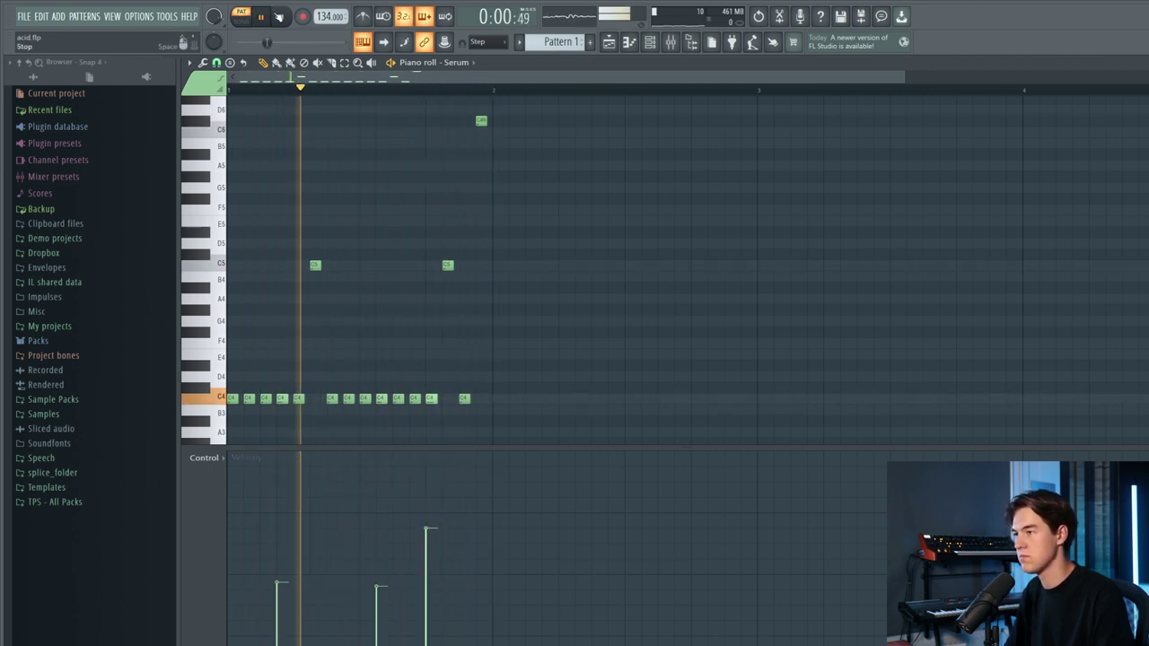
{"action": "left_click", "coordinate": [282, 18]}
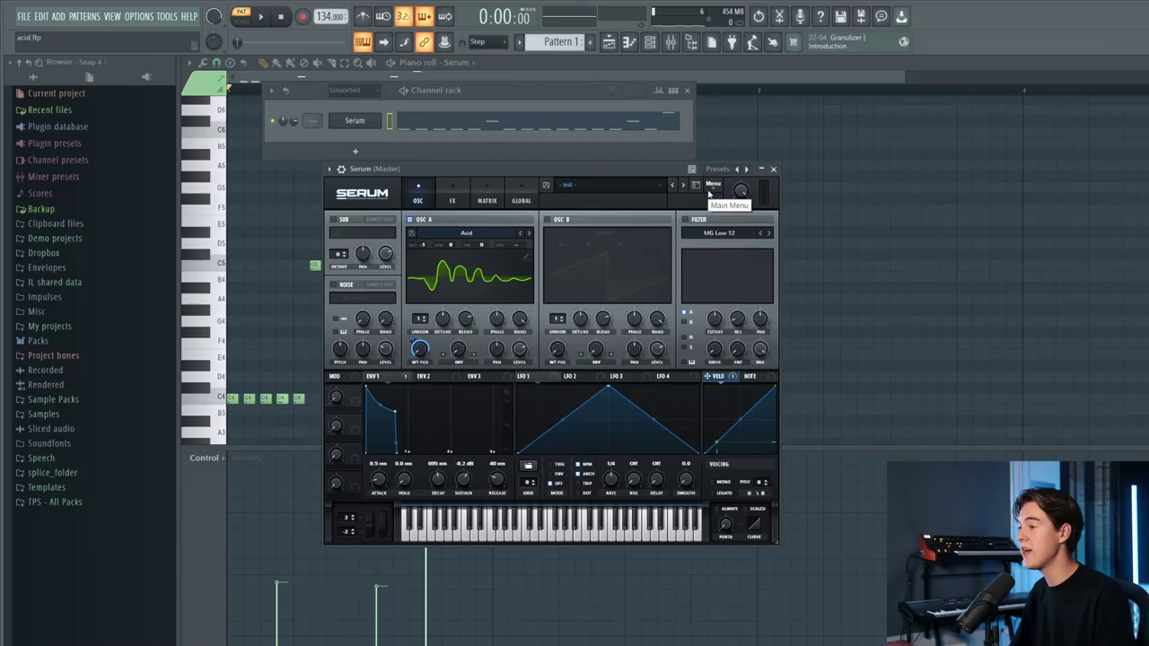
Step: Reset Serum to its Init Preset and drop OSC A to -1 octave
{"action": "left_click", "coordinate": [710, 189]}
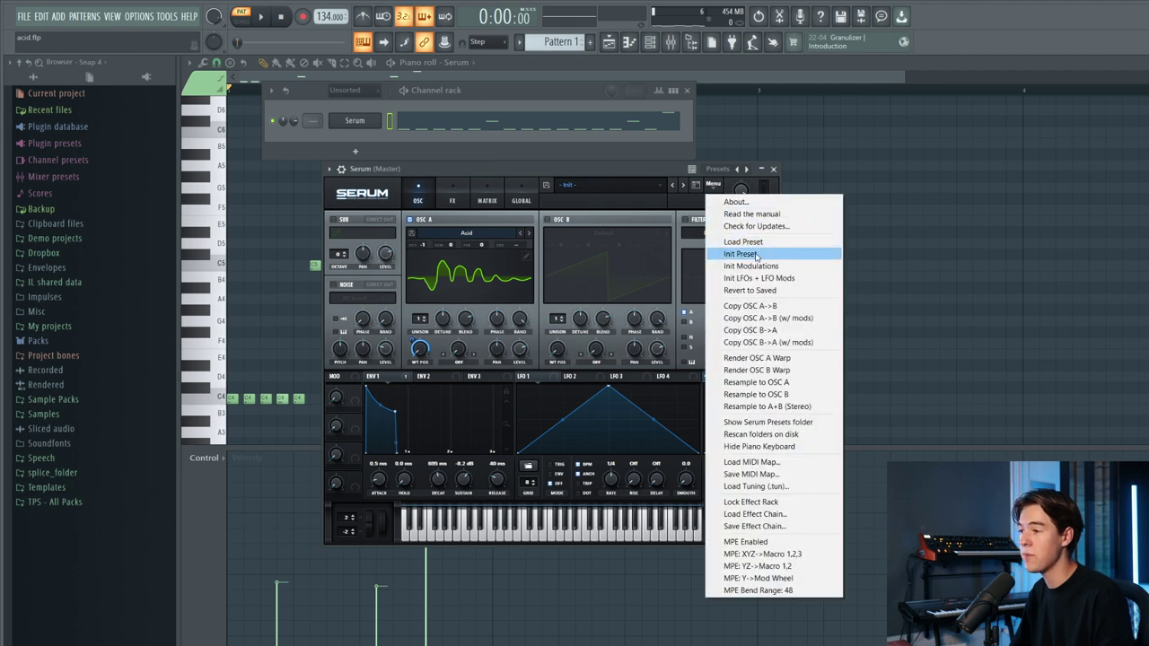
{"action": "left_click", "coordinate": [756, 255]}
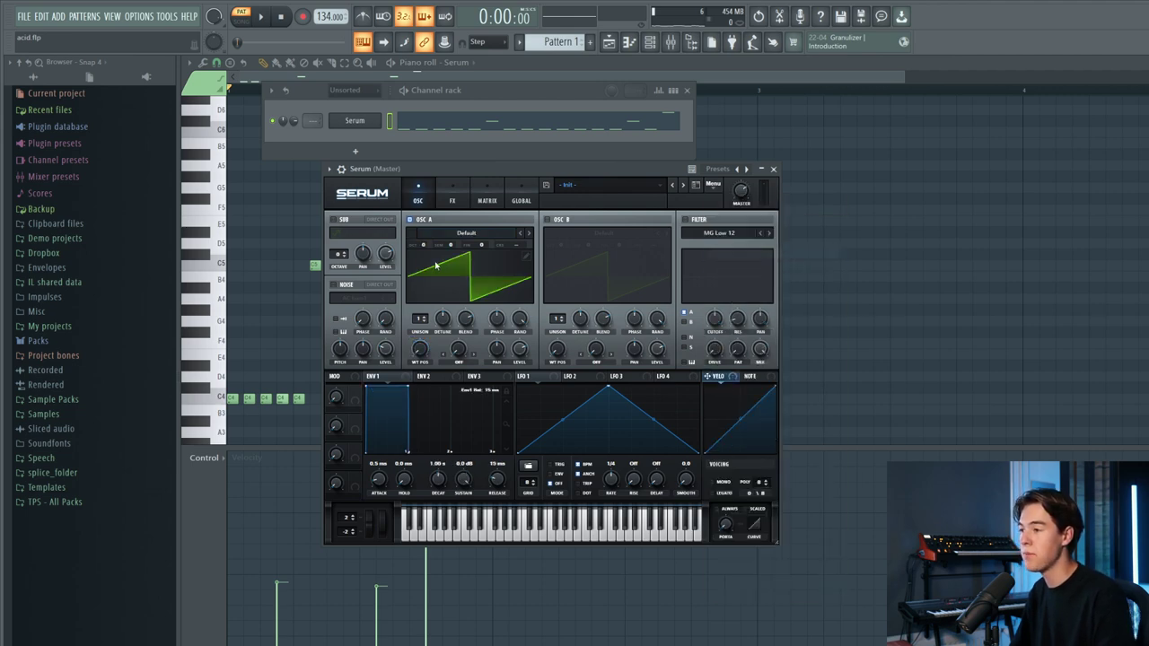
{"action": "left_click_drag", "start_coordinate": [425, 246], "coordinate": [424, 260]}
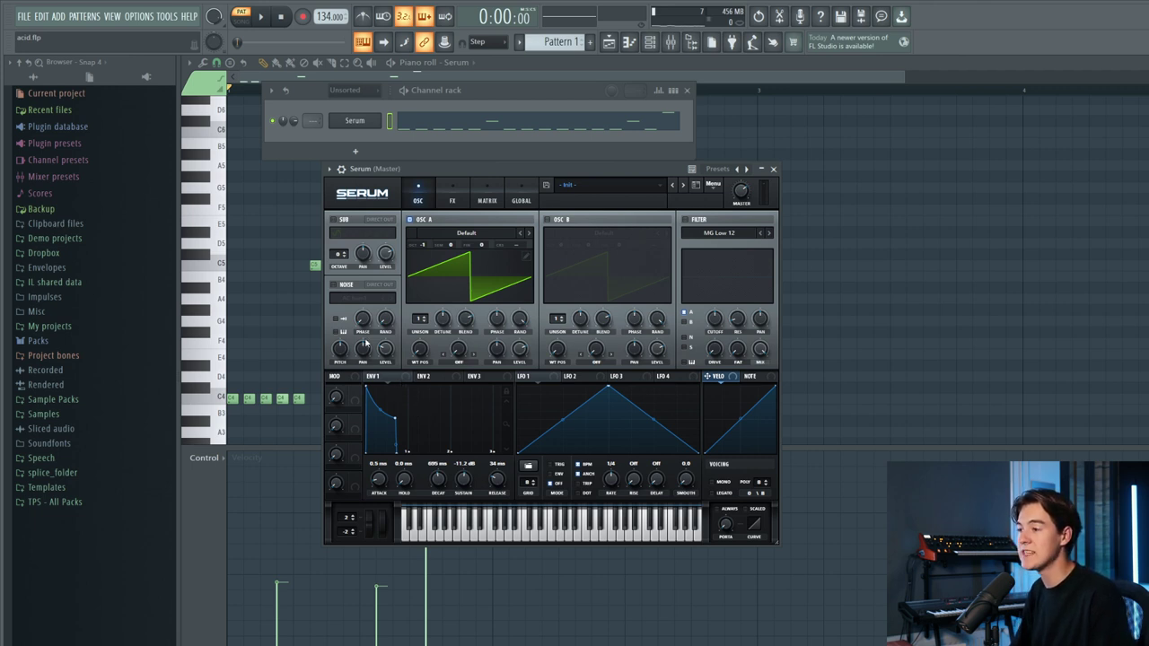
Step: Enable Serum's filter and set its type to Band 24
{"action": "left_click", "coordinate": [686, 220]}
{"action": "left_click", "coordinate": [703, 234]}
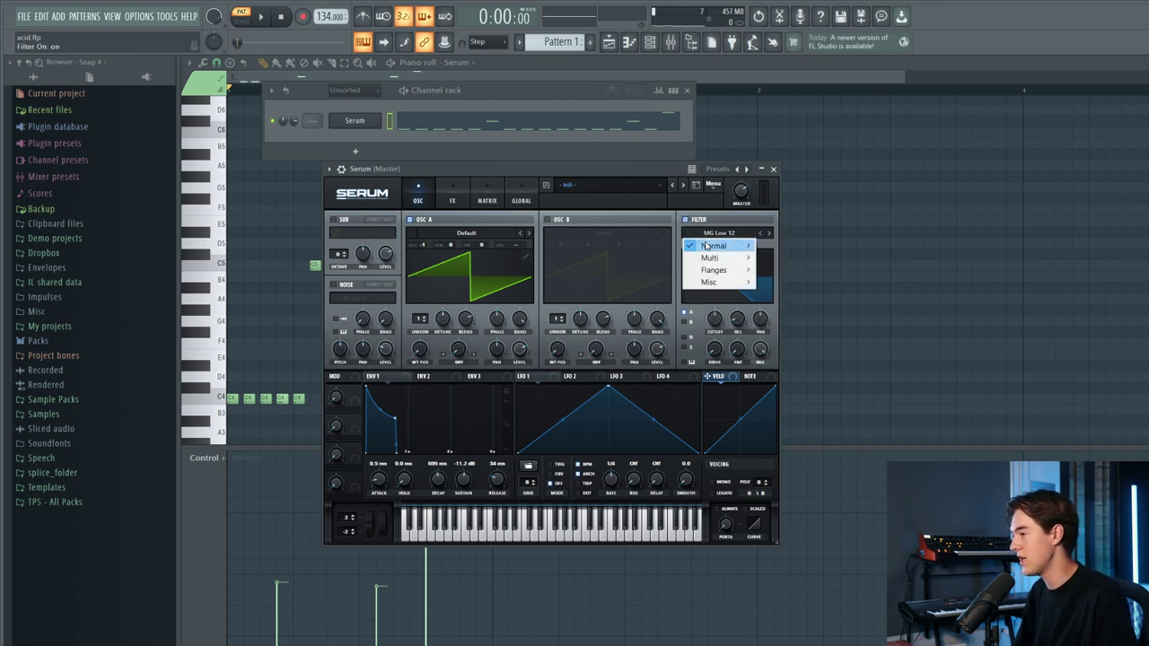
{"action": "mouse_move", "coordinate": [707, 246]}
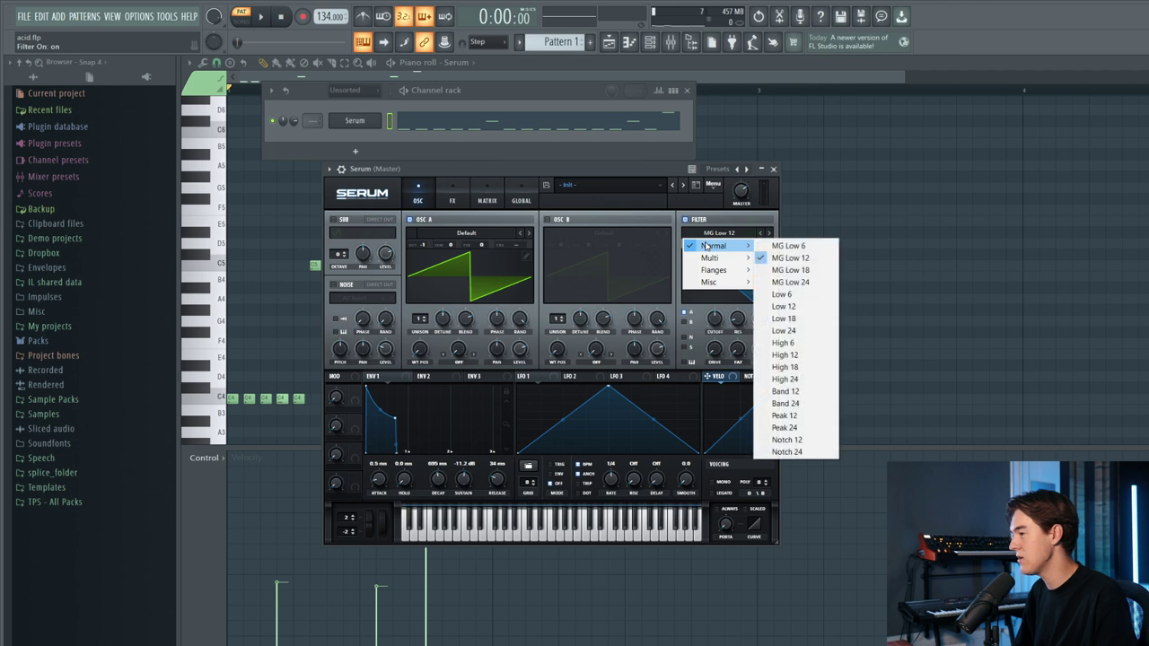
{"action": "left_click", "coordinate": [812, 392]}
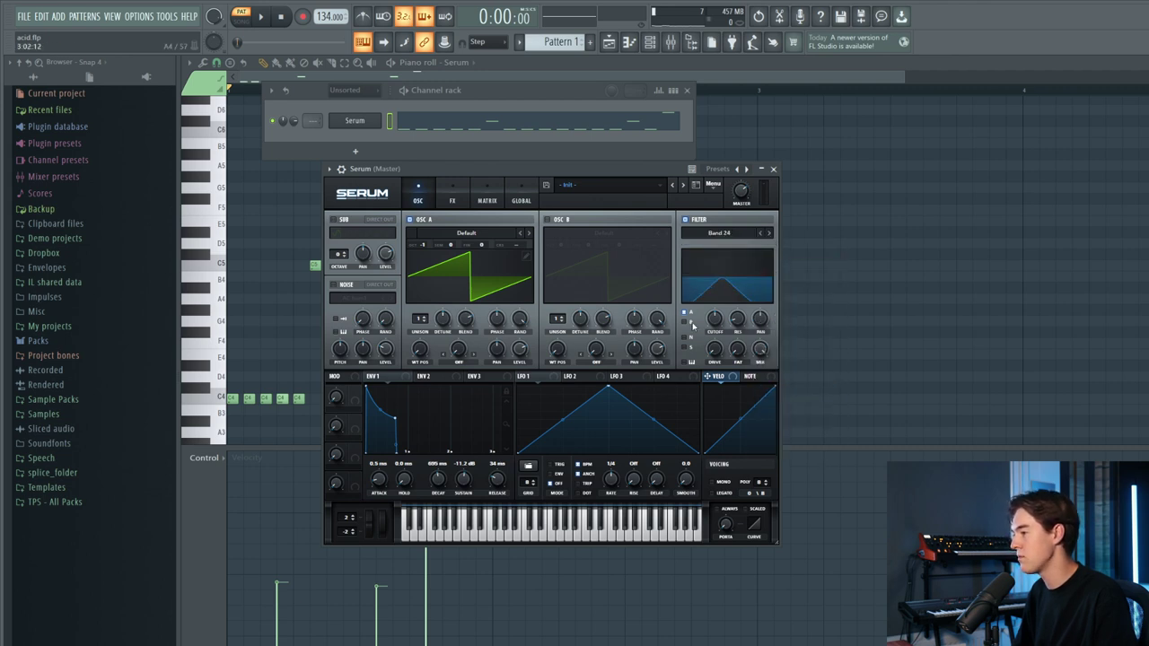
Step: Drop the filter cutoff to 135 Hz and turn OSC A's level down to about 80%
{"action": "mouse_move", "coordinate": [720, 324]}
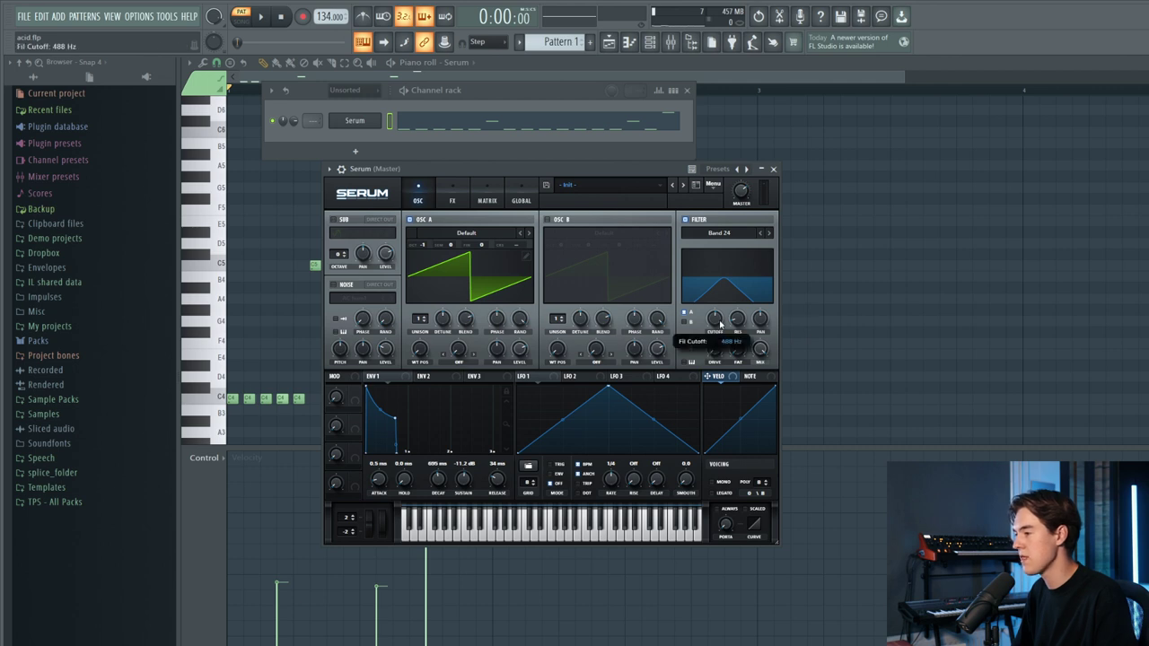
{"action": "left_click_drag", "start_coordinate": [716, 329], "coordinate": [716, 332]}
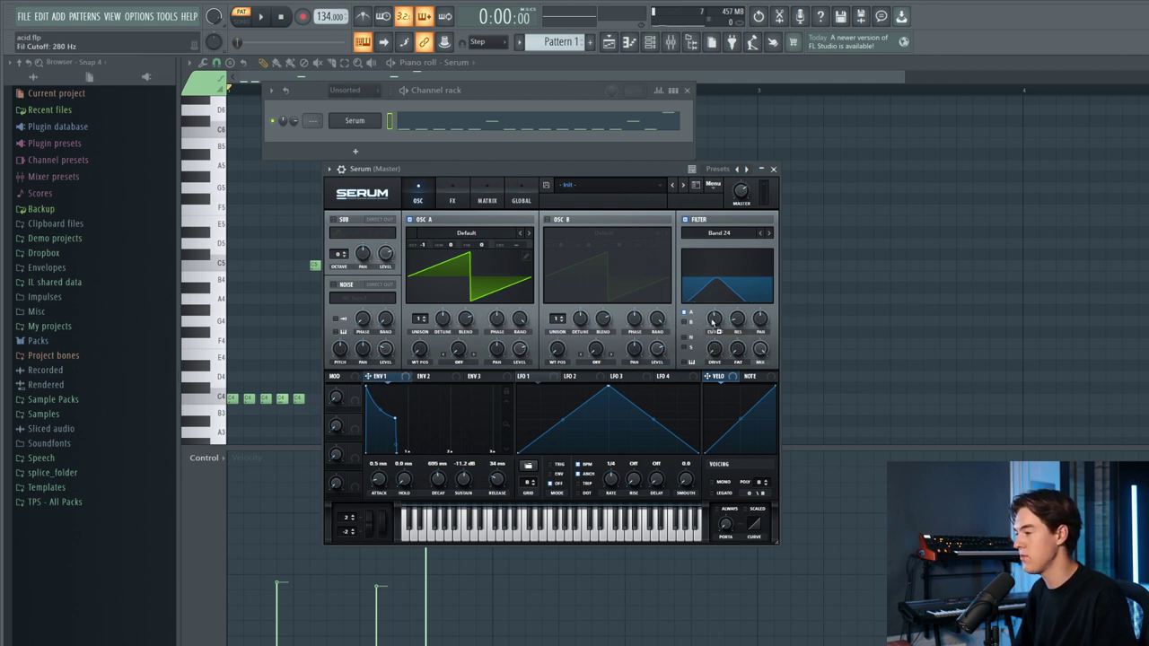
{"action": "mouse_move", "coordinate": [714, 316]}
{"action": "left_mouse_down"}
{"action": "mouse_move", "coordinate": [711, 328]}
{"action": "mouse_move", "coordinate": [708, 312]}
{"action": "left_mouse_up"}
{"action": "key", "text": "space"}
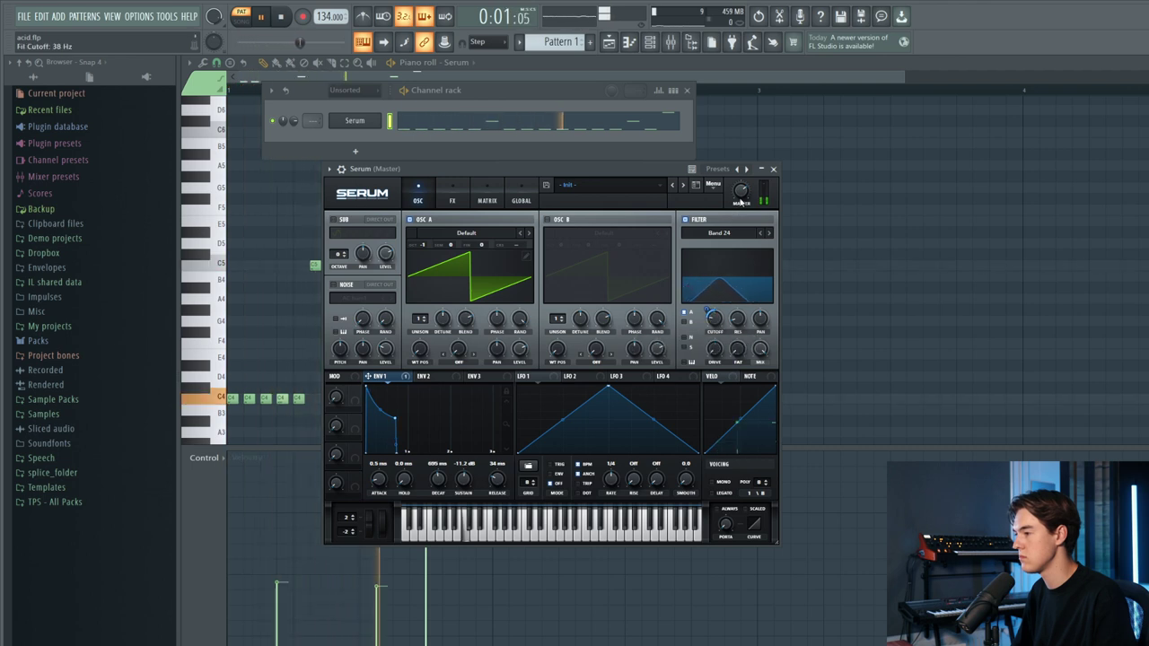
{"action": "left_click_drag", "start_coordinate": [525, 339], "coordinate": [526, 343]}
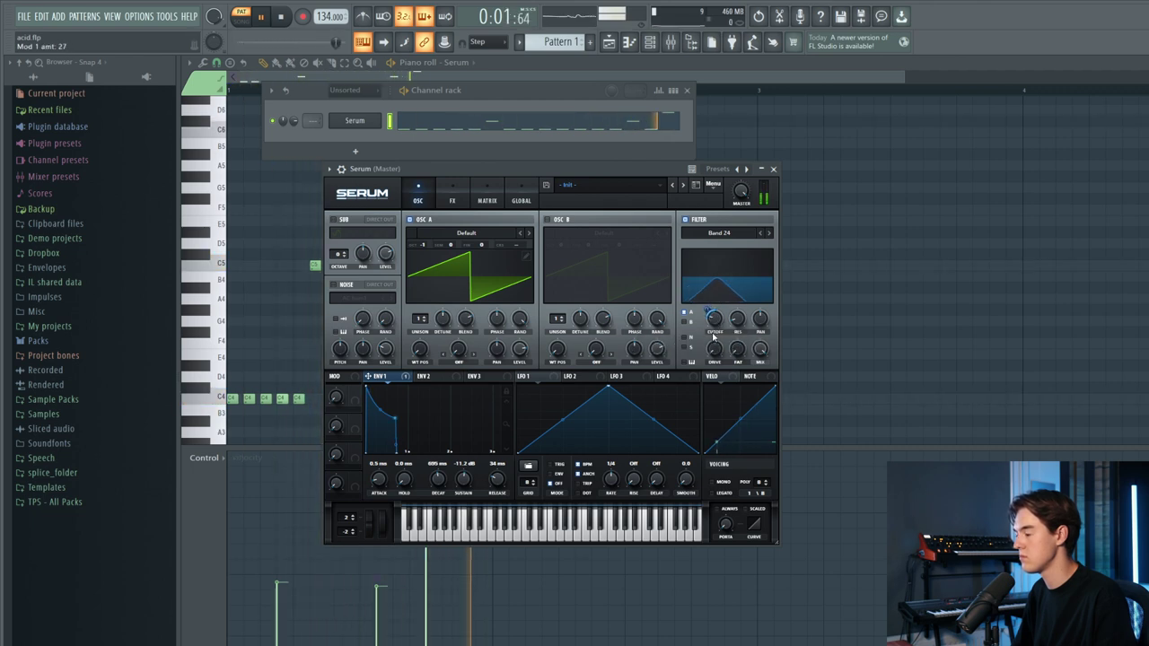
{"action": "scroll", "coordinate": [714, 316], "scroll_direction": "up", "scroll_amount": 3}
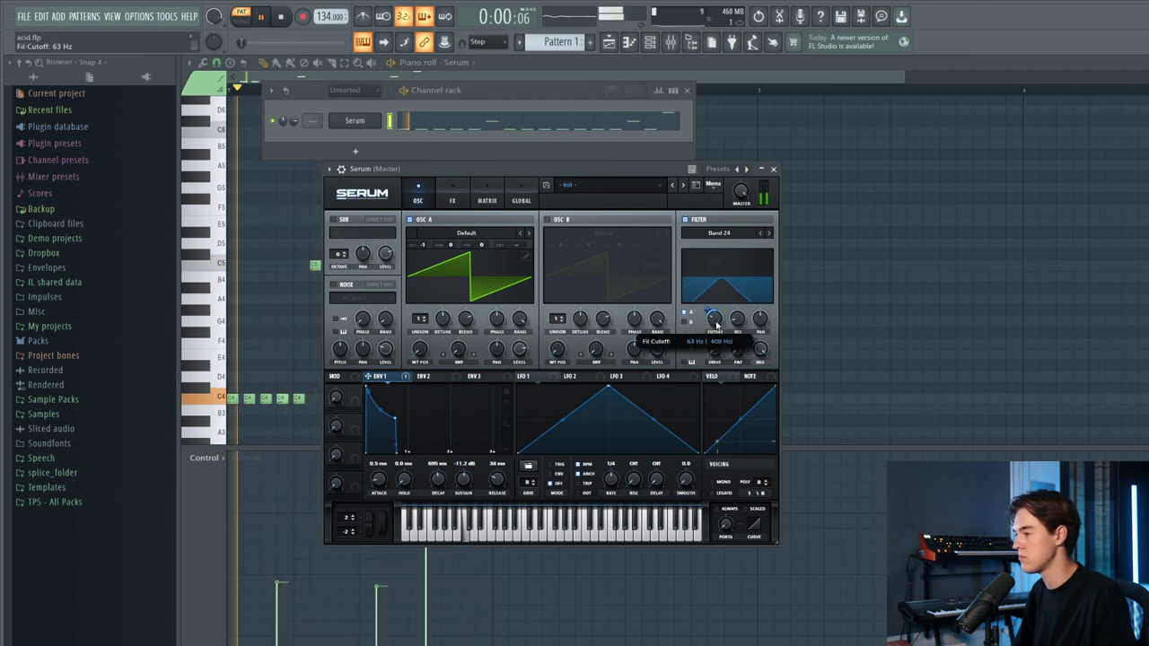
{"action": "left_click", "coordinate": [262, 17]}
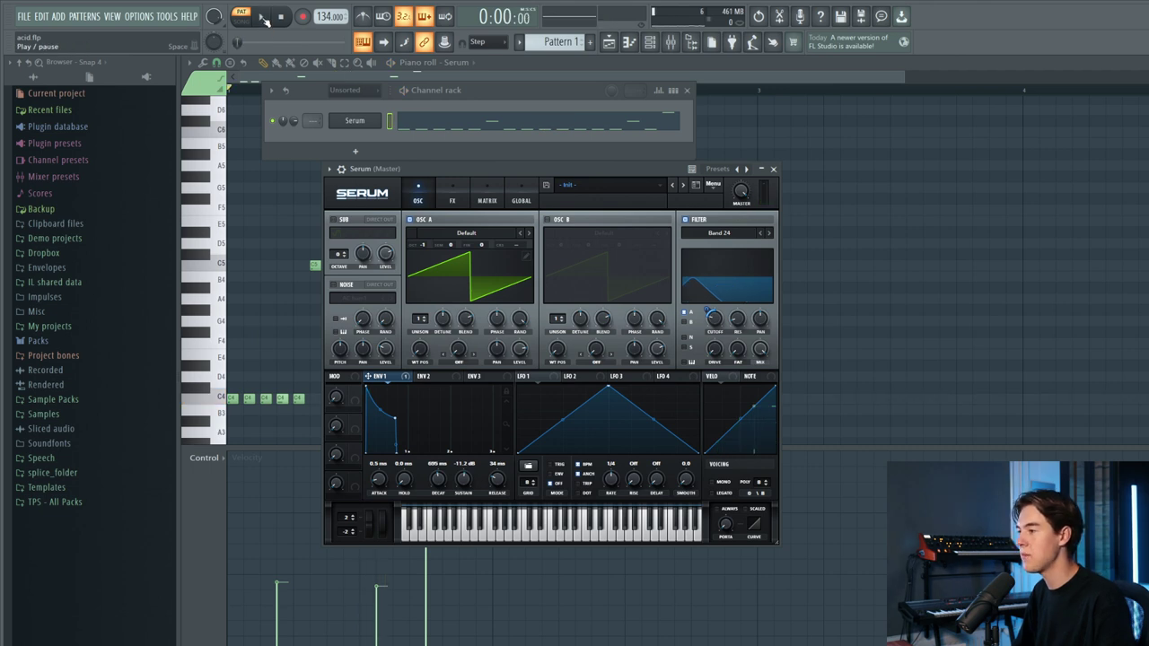
{"action": "left_click", "coordinate": [262, 17]}
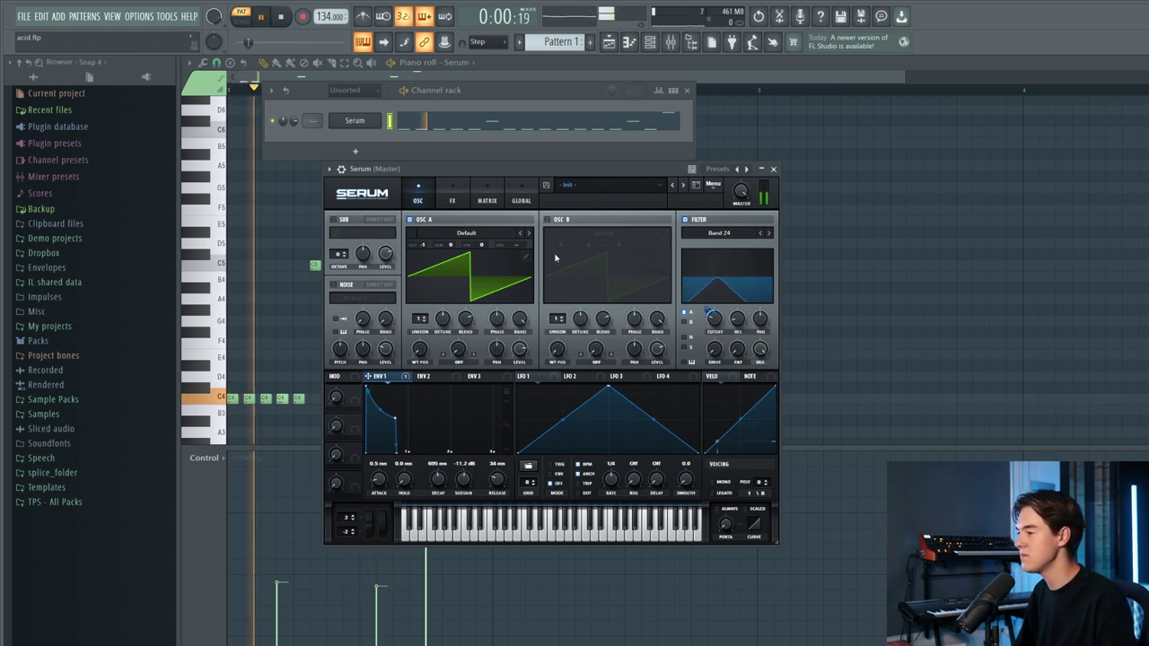
Step: Raise the resonance and set Envelope 1's modulation depth on the cutoff
{"action": "scroll", "coordinate": [741, 286], "scroll_direction": "up", "scroll_amount": 2}
{"action": "scroll", "coordinate": [743, 305], "scroll_direction": "up", "scroll_amount": 3}
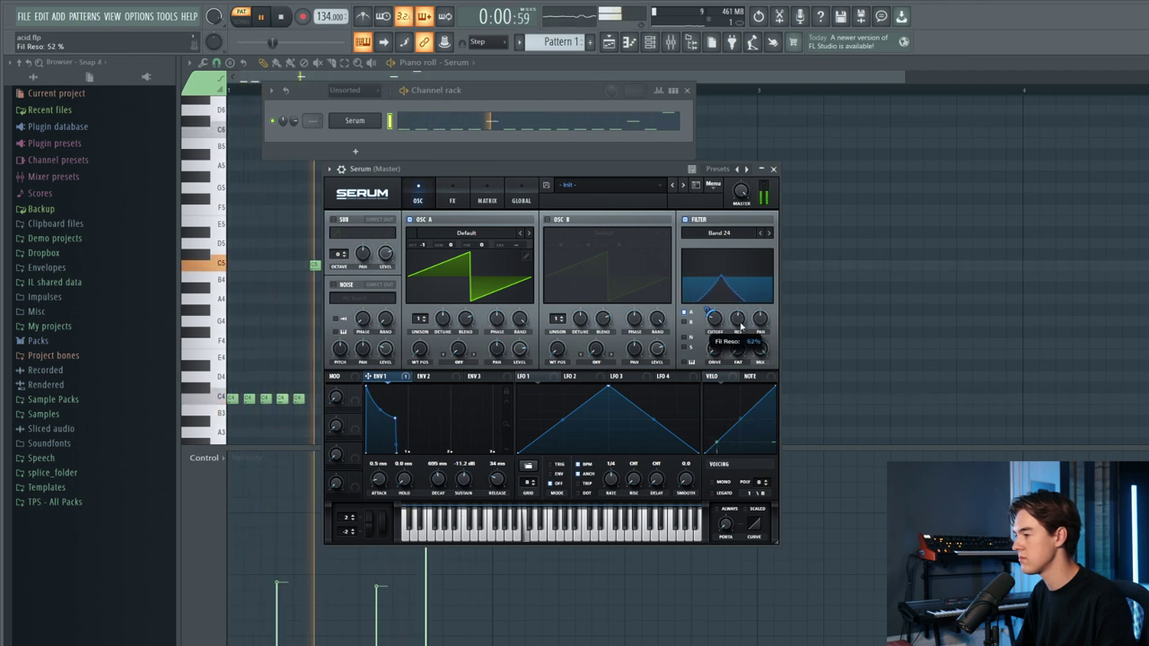
{"action": "left_click_drag", "start_coordinate": [712, 314], "coordinate": [712, 305]}
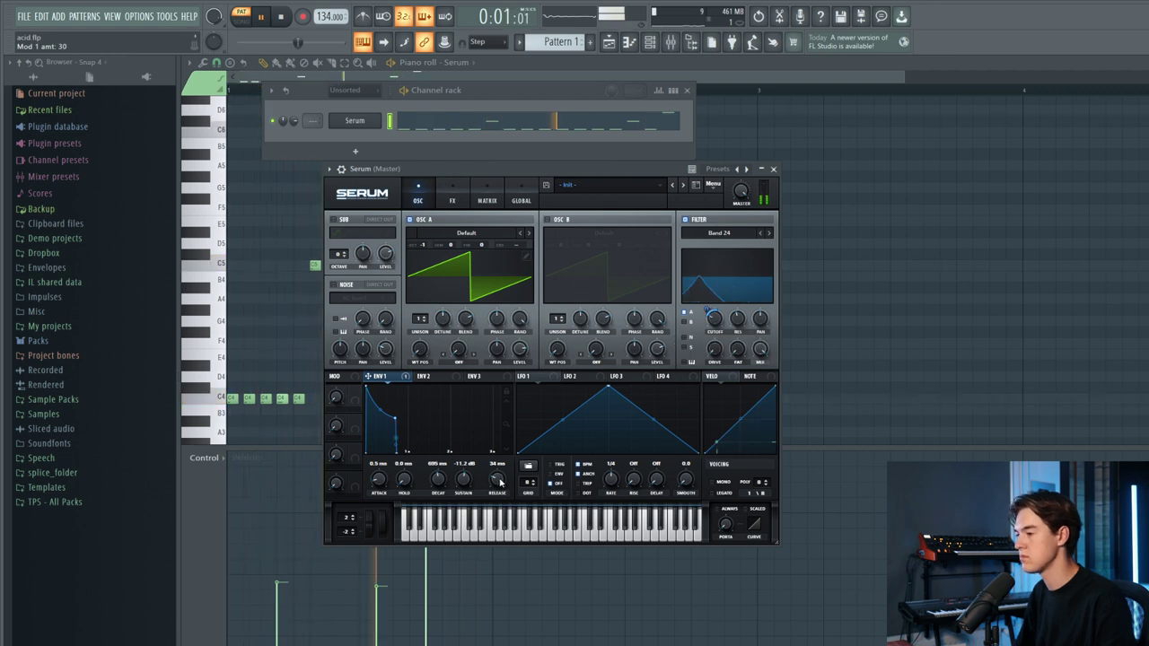
{"action": "left_click", "coordinate": [282, 18]}
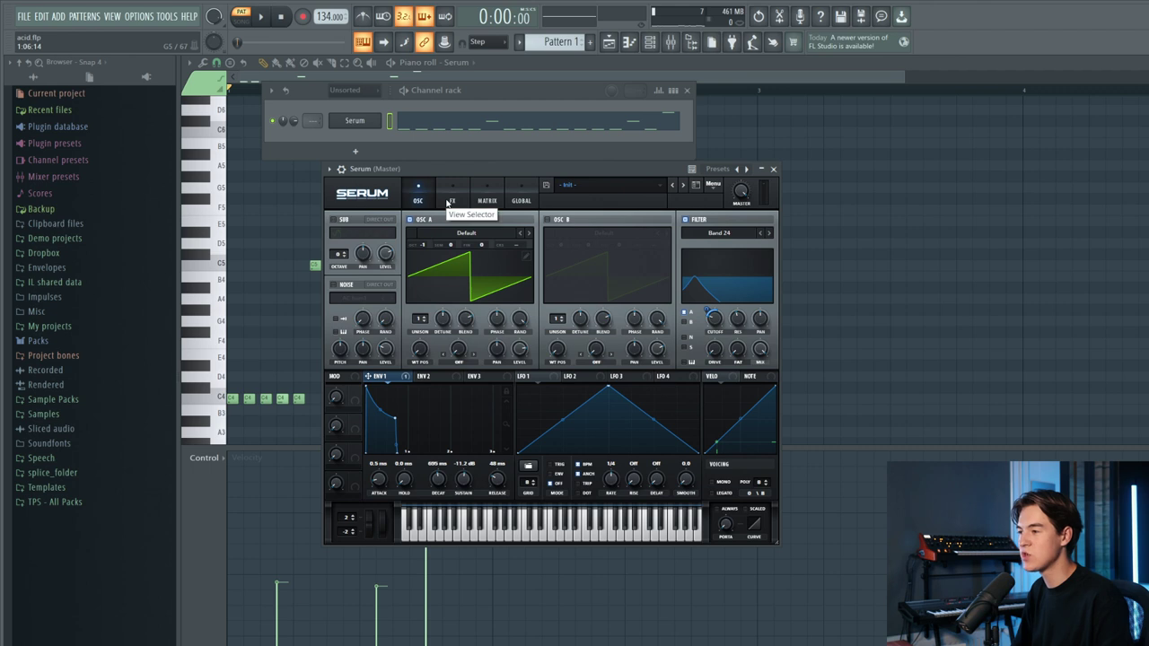
Step: Enable Serum's Distortion on the FX page and audition the loop
{"action": "left_click", "coordinate": [451, 200]}
{"action": "left_click", "coordinate": [337, 237]}
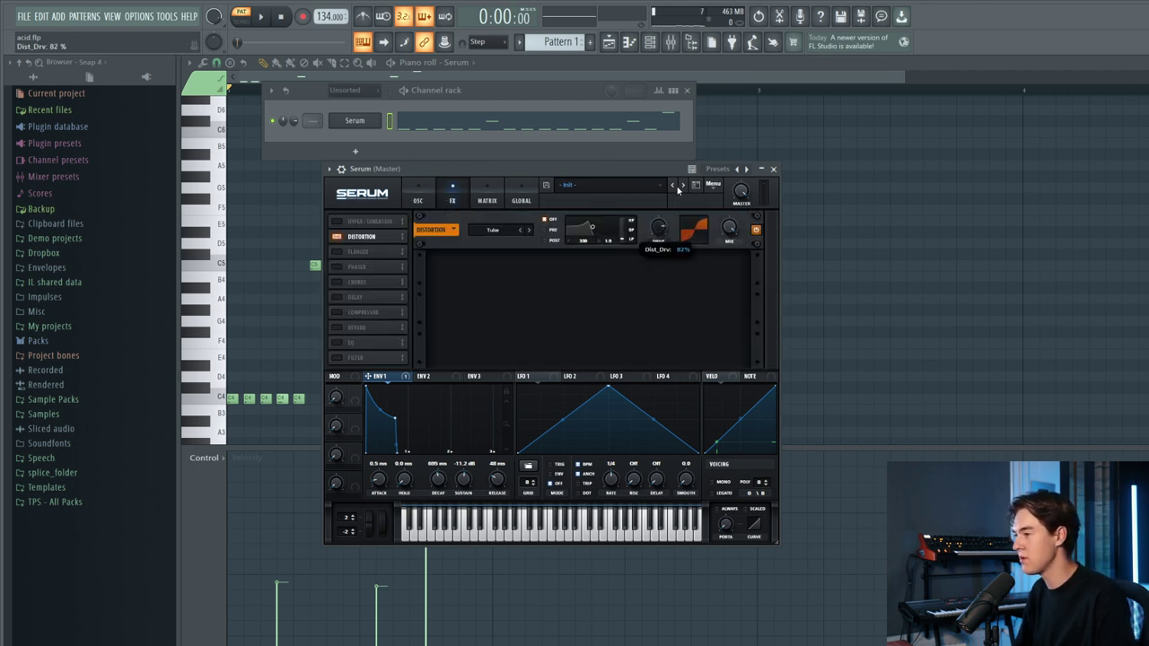
{"action": "left_click", "coordinate": [257, 18]}
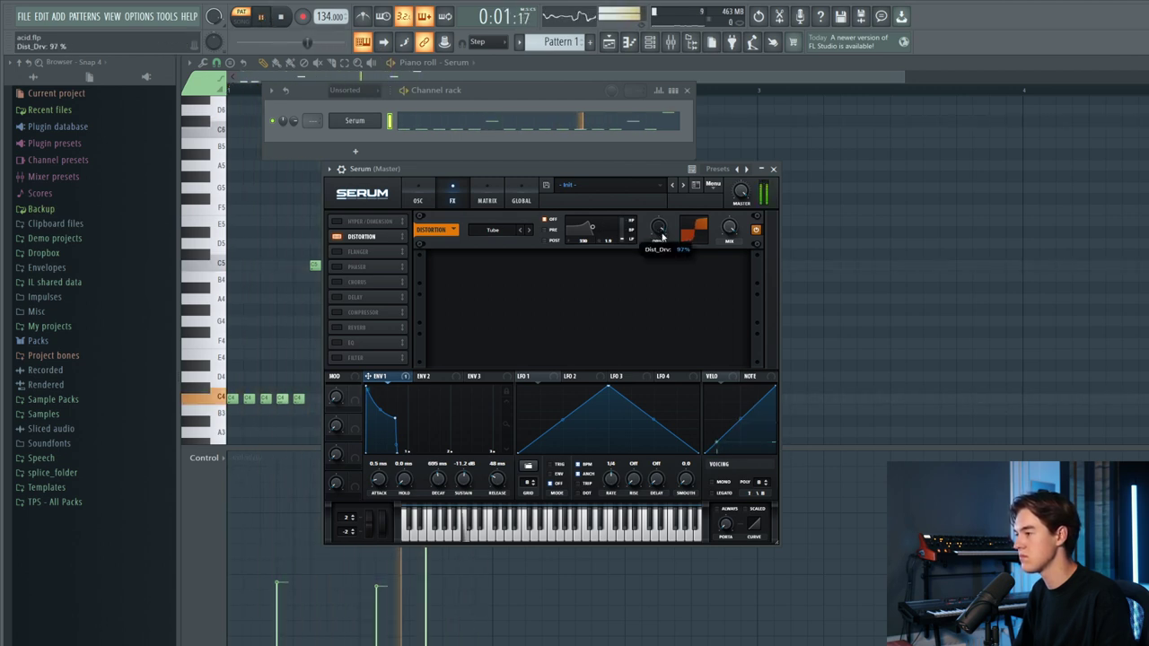
{"action": "key", "text": "space"}
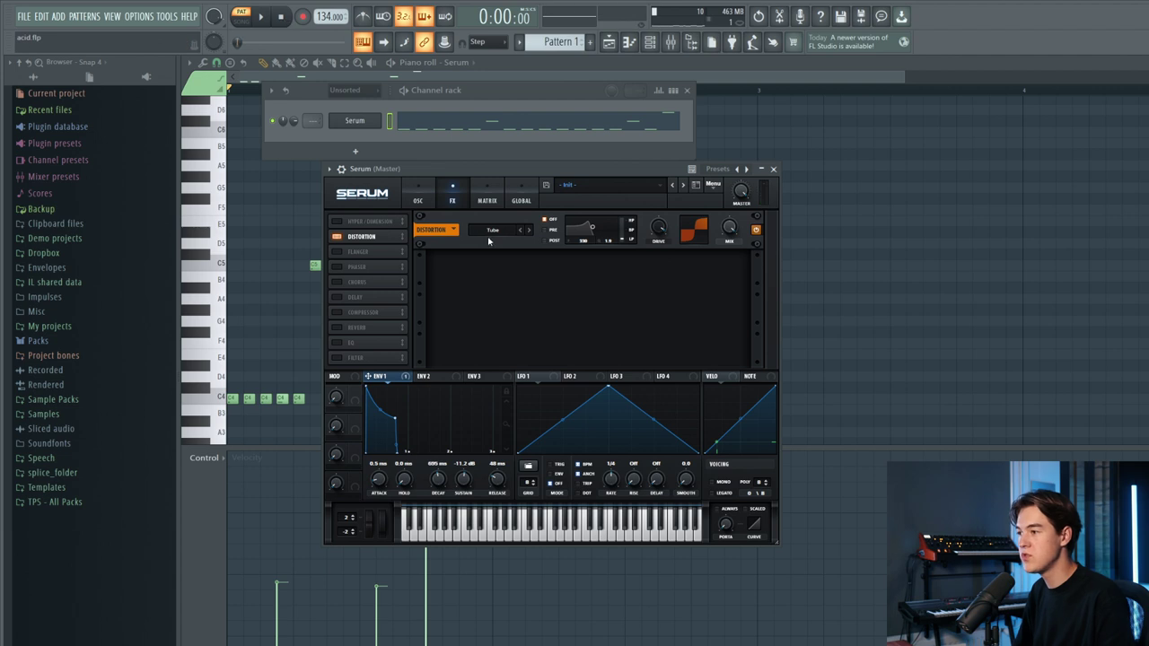
Step: Try the Diode 1 and Lin.Fold distortion types, then settle on Tube
{"action": "left_click", "coordinate": [493, 231]}
{"action": "left_click", "coordinate": [501, 279]}
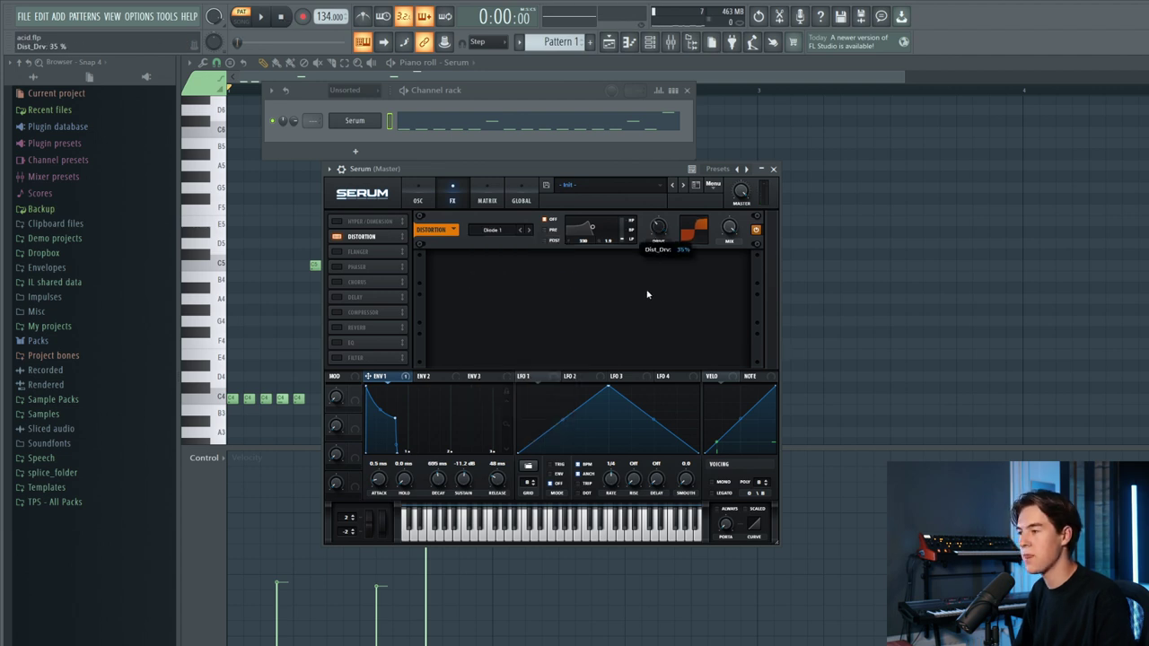
{"action": "left_click", "coordinate": [504, 235]}
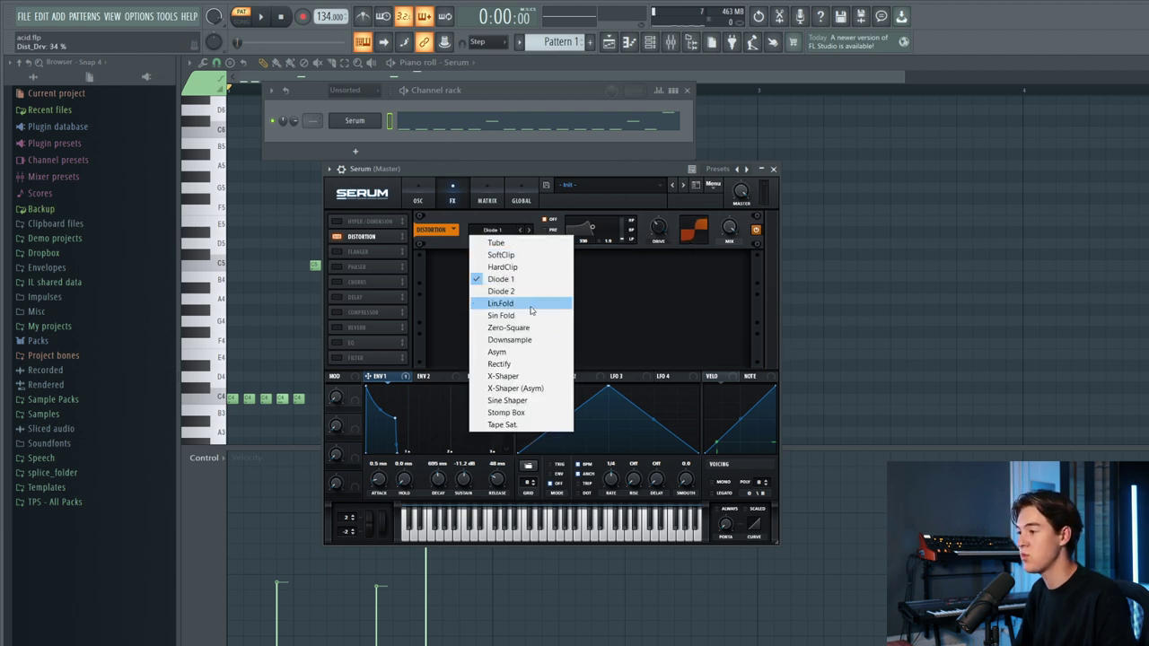
{"action": "left_click", "coordinate": [503, 303]}
{"action": "left_click", "coordinate": [263, 24]}
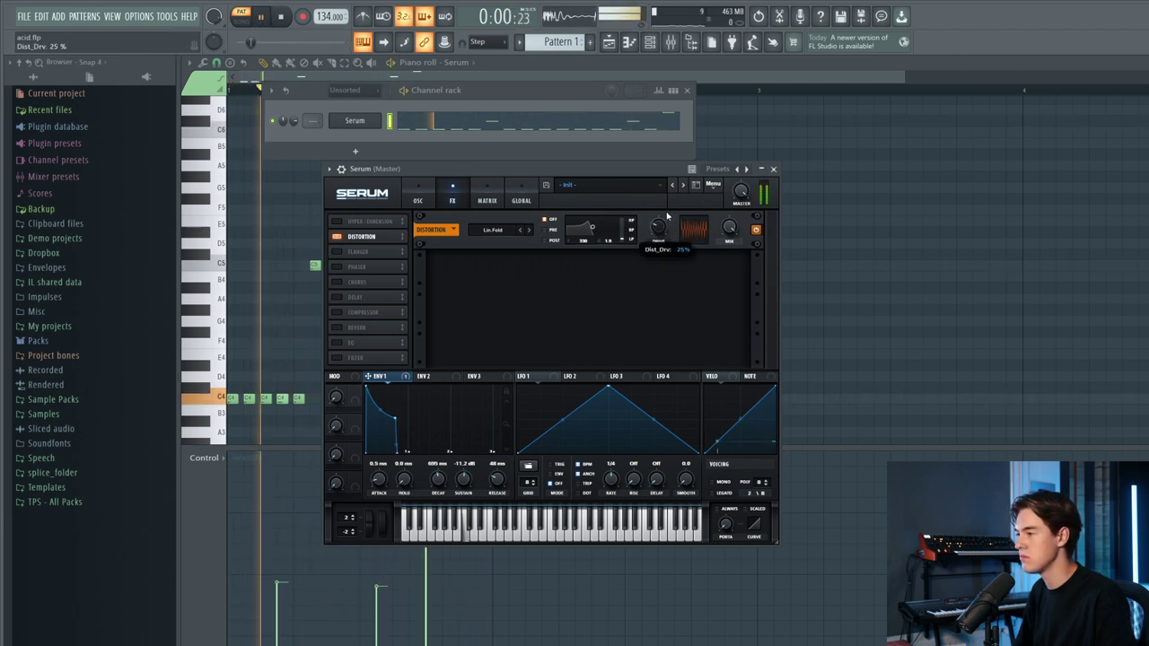
{"action": "left_click", "coordinate": [280, 17]}
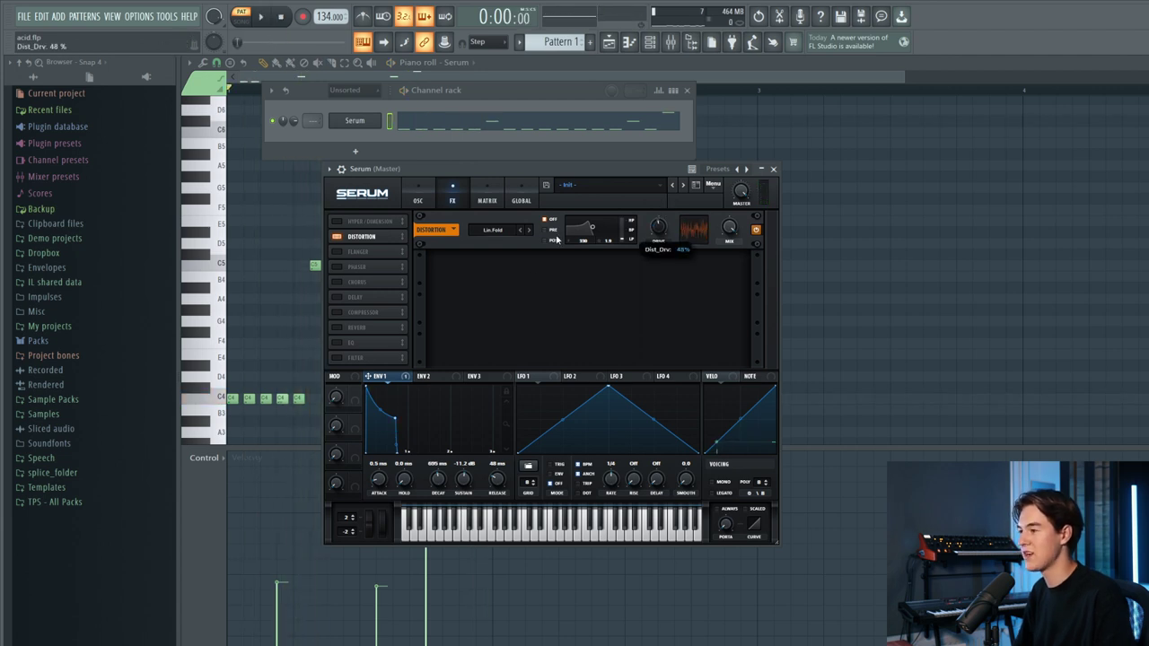
{"action": "left_click", "coordinate": [490, 231]}
{"action": "left_click", "coordinate": [499, 242]}
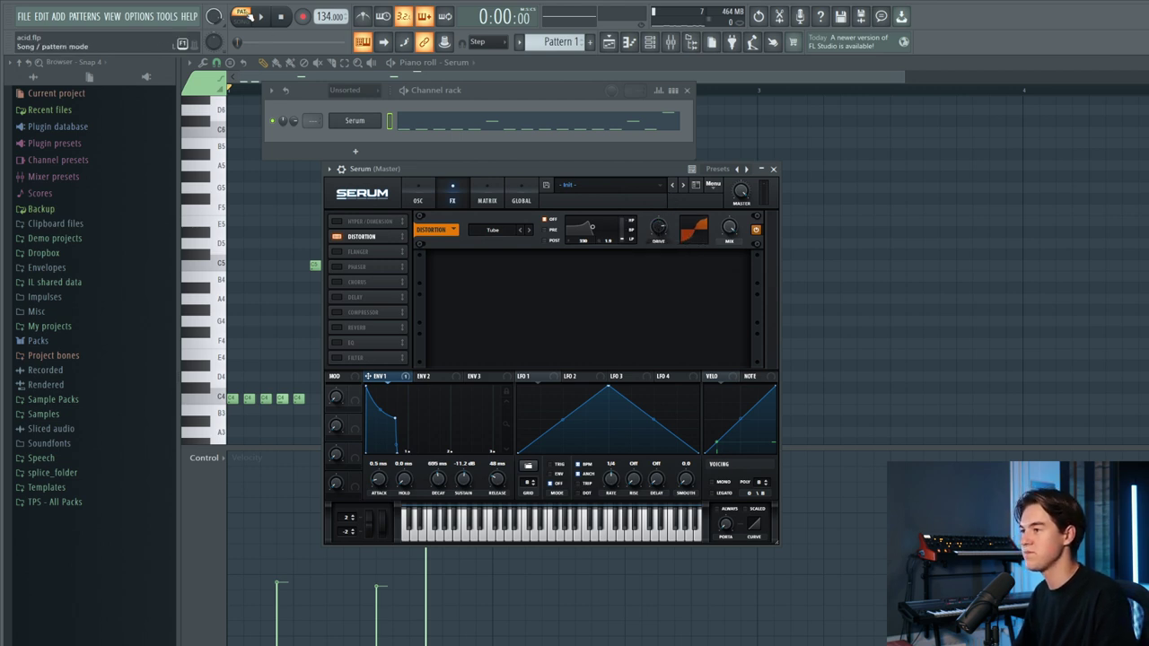
Step: Push distortion Drive to 96% and lengthen the envelope release to 170 ms
{"action": "key", "text": "space"}
{"action": "left_click_drag", "start_coordinate": [660, 235], "coordinate": [665, 218]}
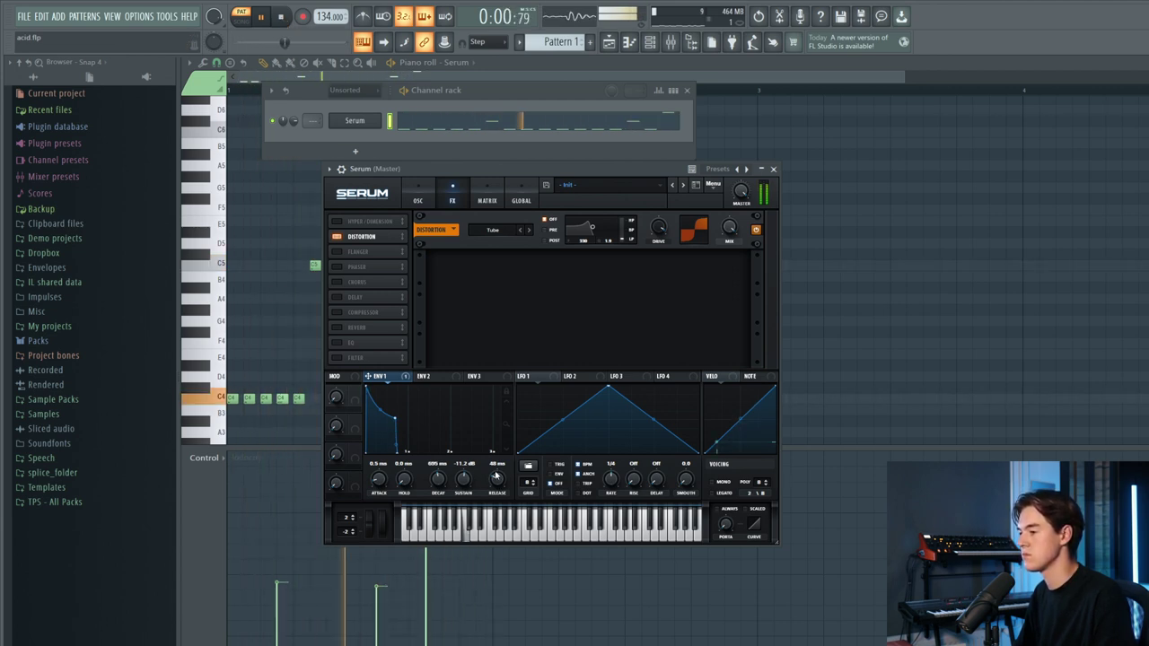
{"action": "left_click_drag", "start_coordinate": [499, 492], "coordinate": [461, 481]}
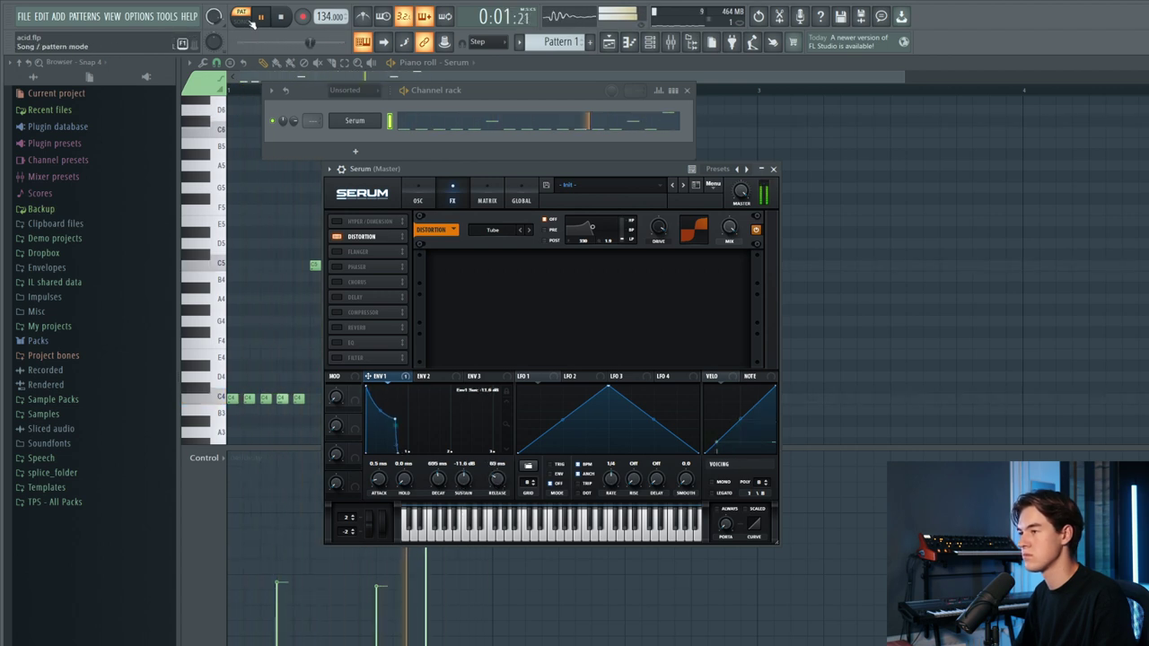
{"action": "key", "text": "space"}
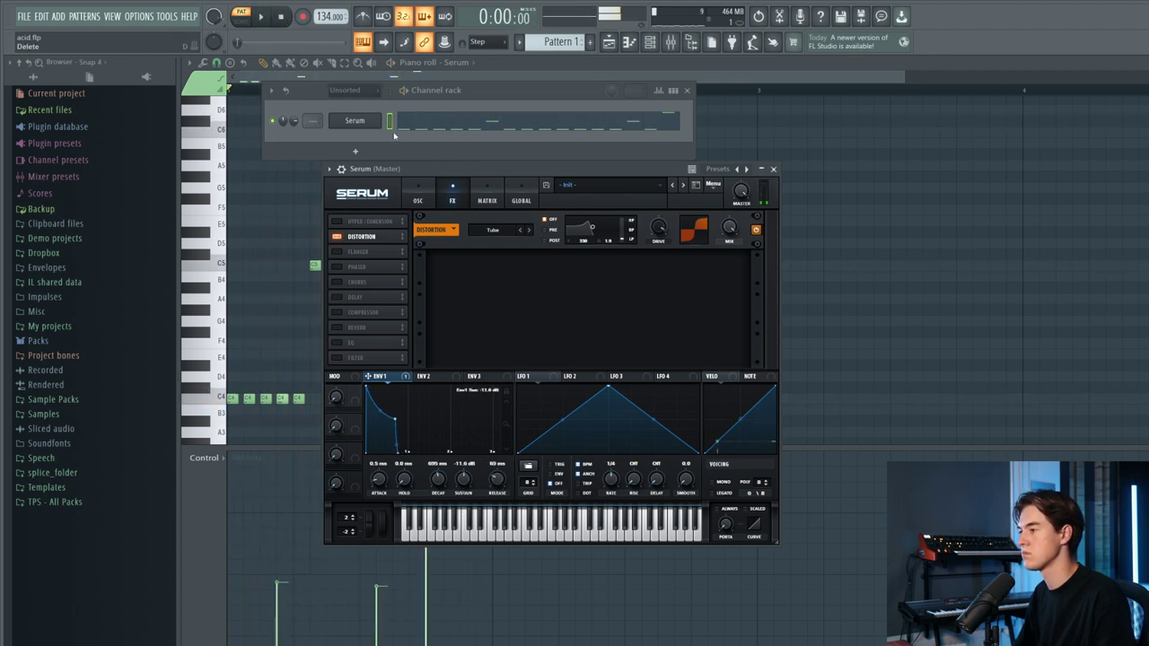
Step: Set the distortion filter to PRE, widen and lower its band, then enable Delay
{"action": "left_click", "coordinate": [549, 229]}
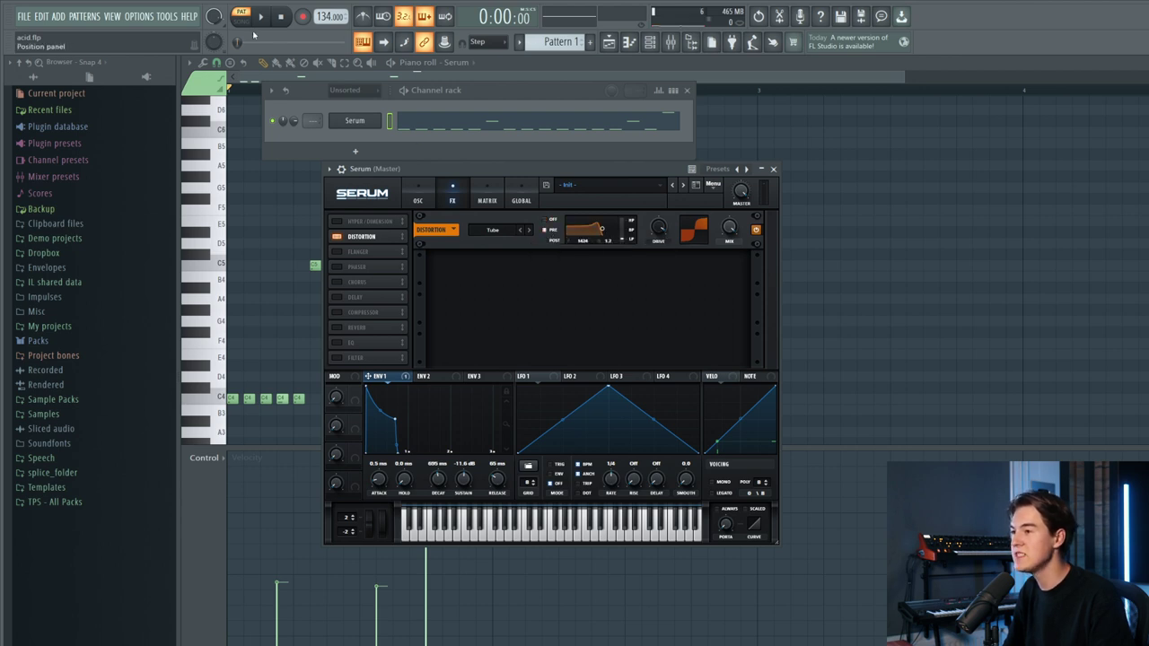
{"action": "key", "text": "space"}
{"action": "left_click_drag", "start_coordinate": [591, 230], "coordinate": [597, 230]}
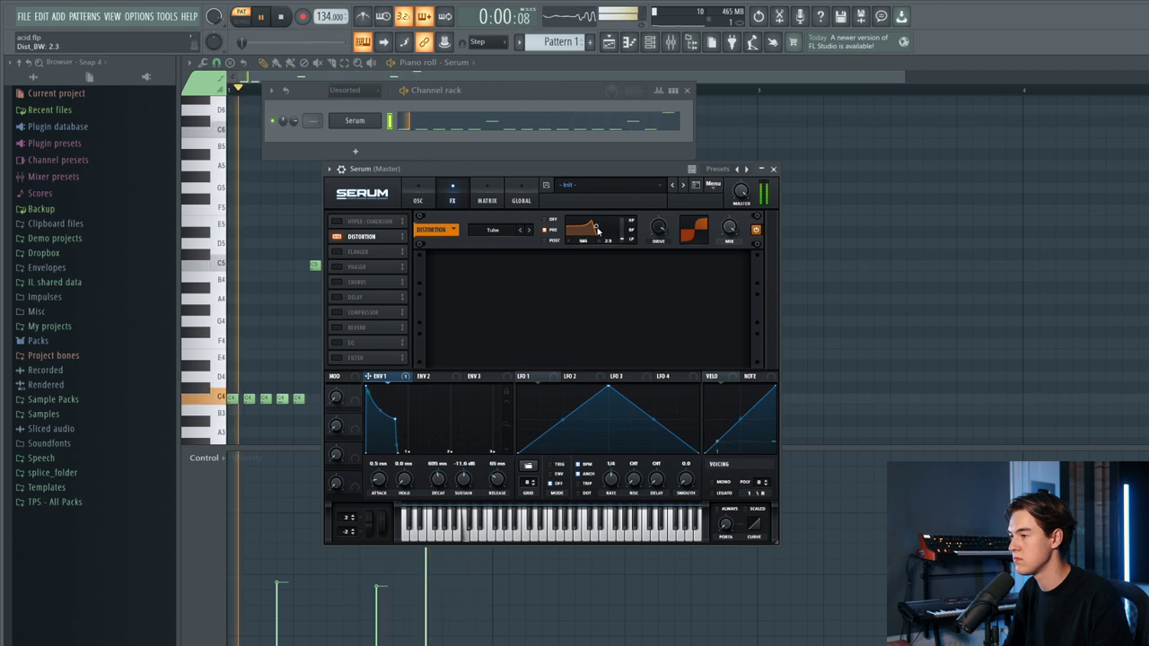
{"action": "left_click", "coordinate": [554, 232]}
{"action": "left_click", "coordinate": [554, 231]}
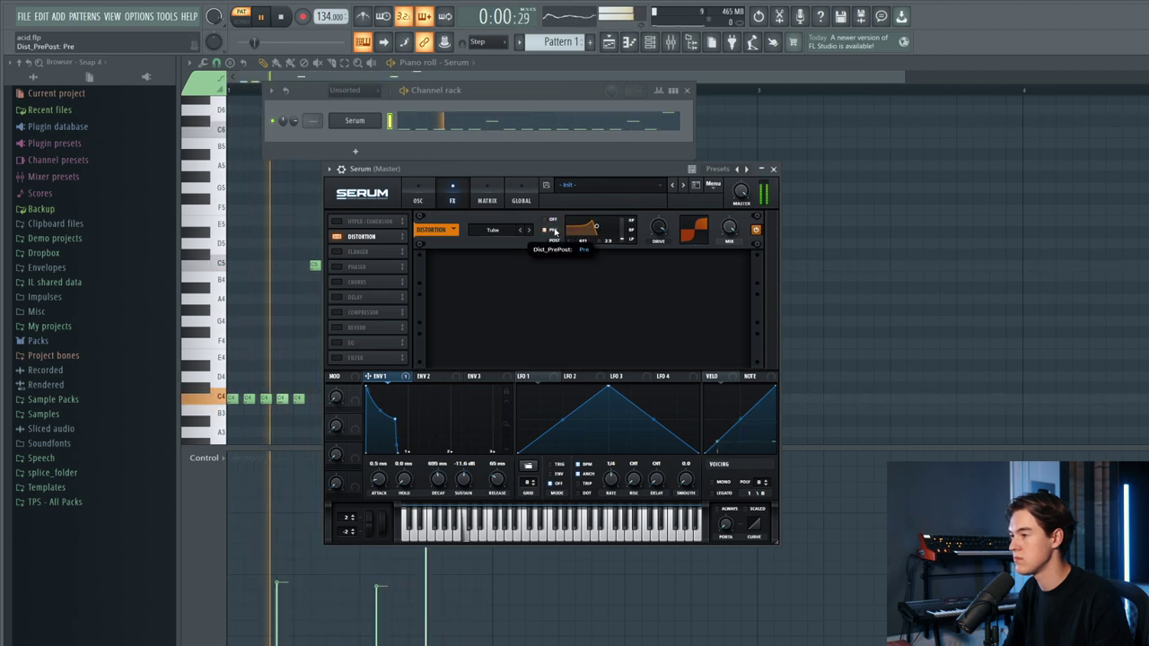
{"action": "left_click", "coordinate": [262, 16]}
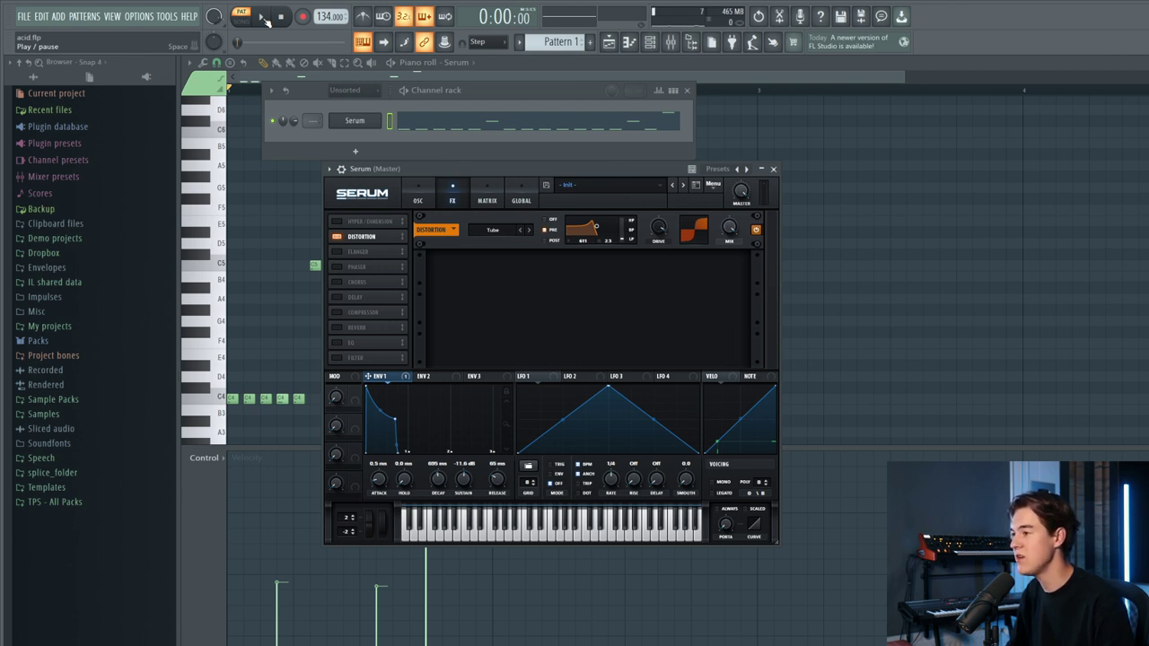
{"action": "left_click", "coordinate": [262, 16]}
{"action": "left_click_drag", "start_coordinate": [592, 225], "coordinate": [599, 231]}
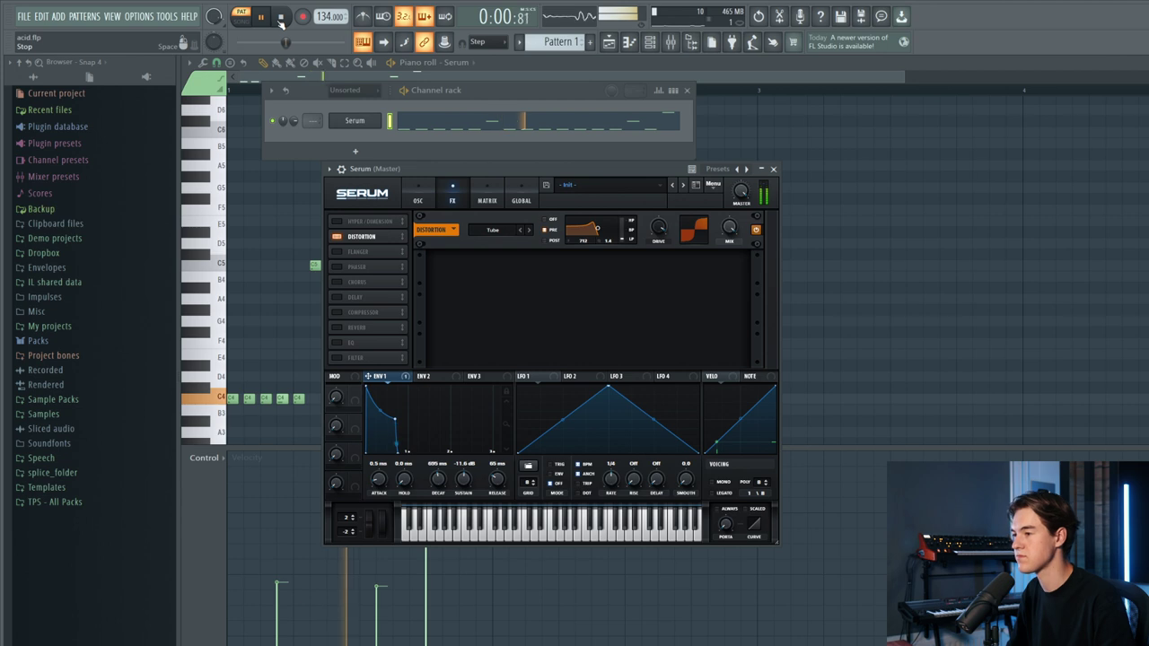
{"action": "left_click", "coordinate": [337, 298]}
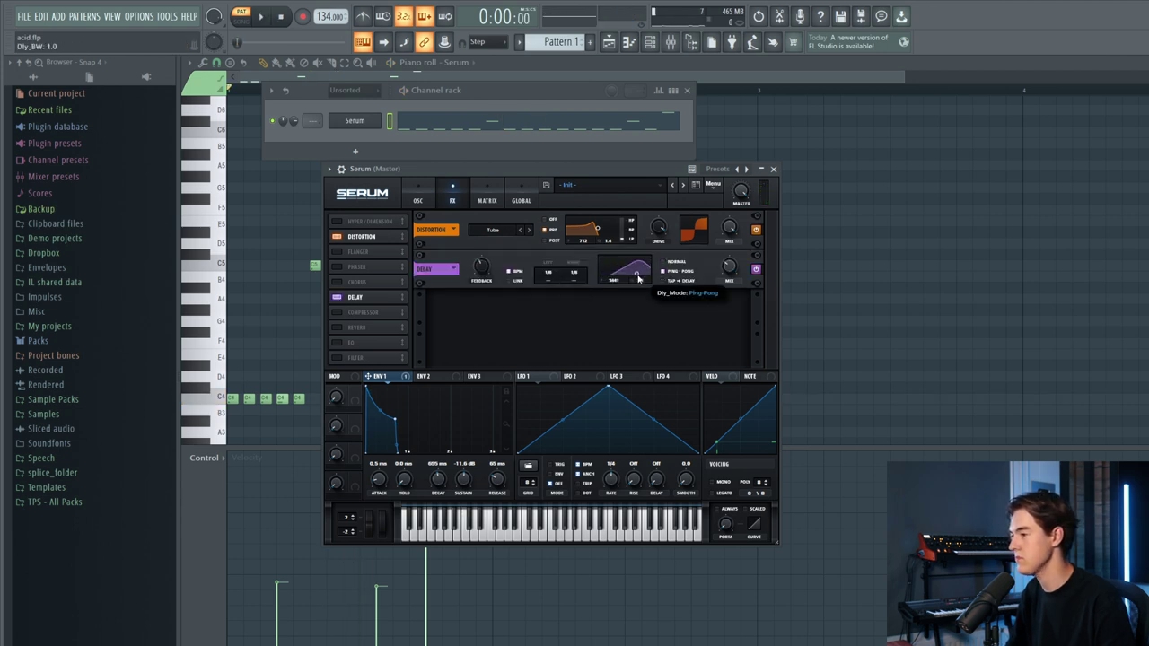
Step: Turn on reverb, widen the delay's filter band to 4.6, and return to the oscillator page
{"action": "left_click", "coordinate": [337, 327]}
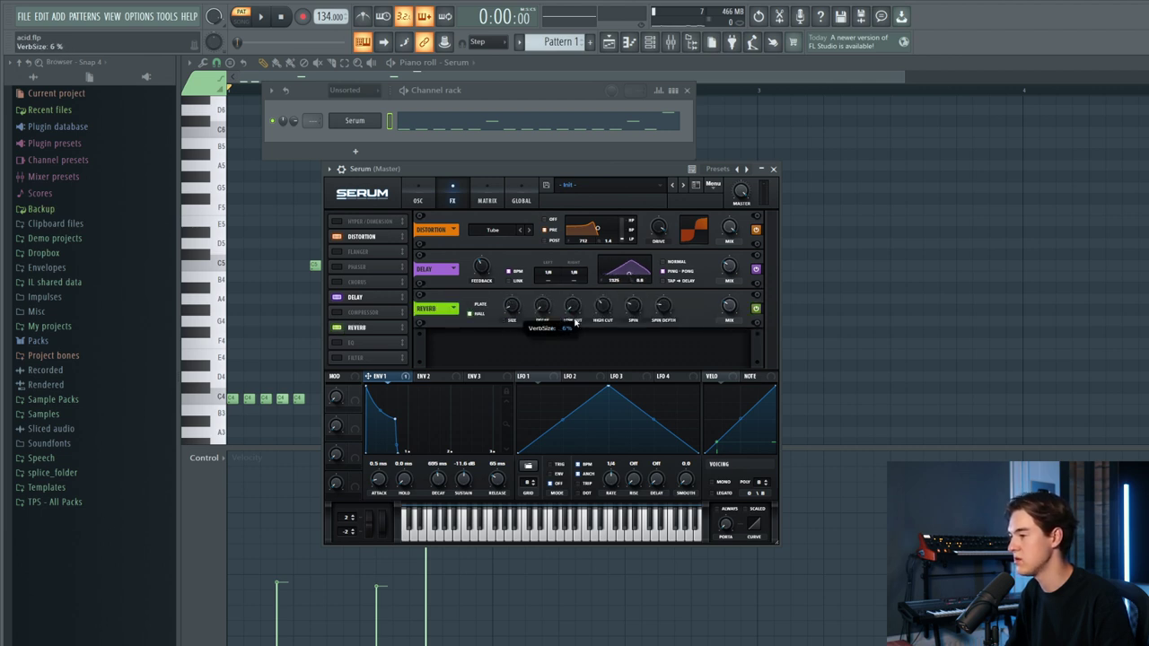
{"action": "key", "text": "space"}
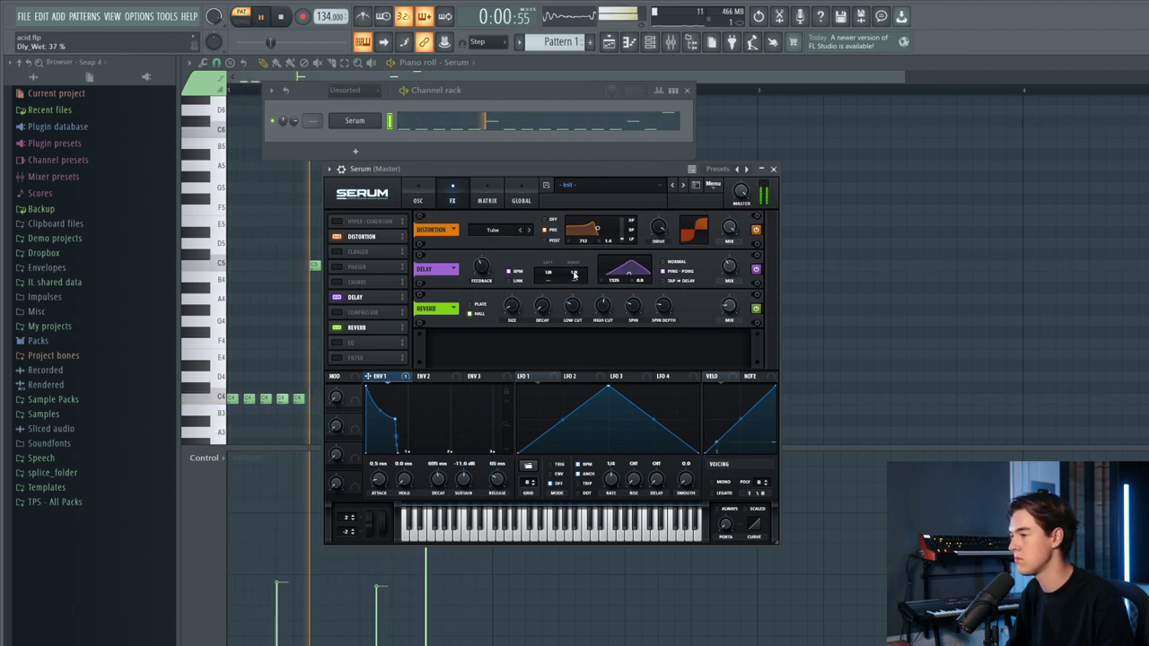
{"action": "left_click_drag", "start_coordinate": [630, 270], "coordinate": [629, 277]}
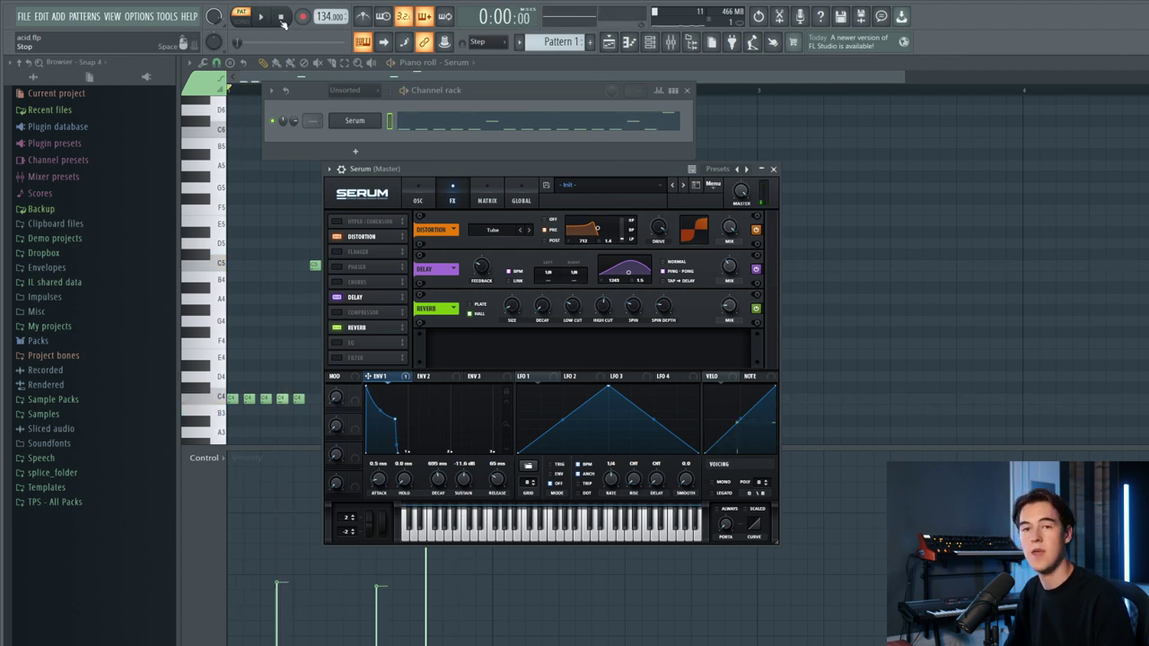
{"action": "left_click", "coordinate": [418, 198]}
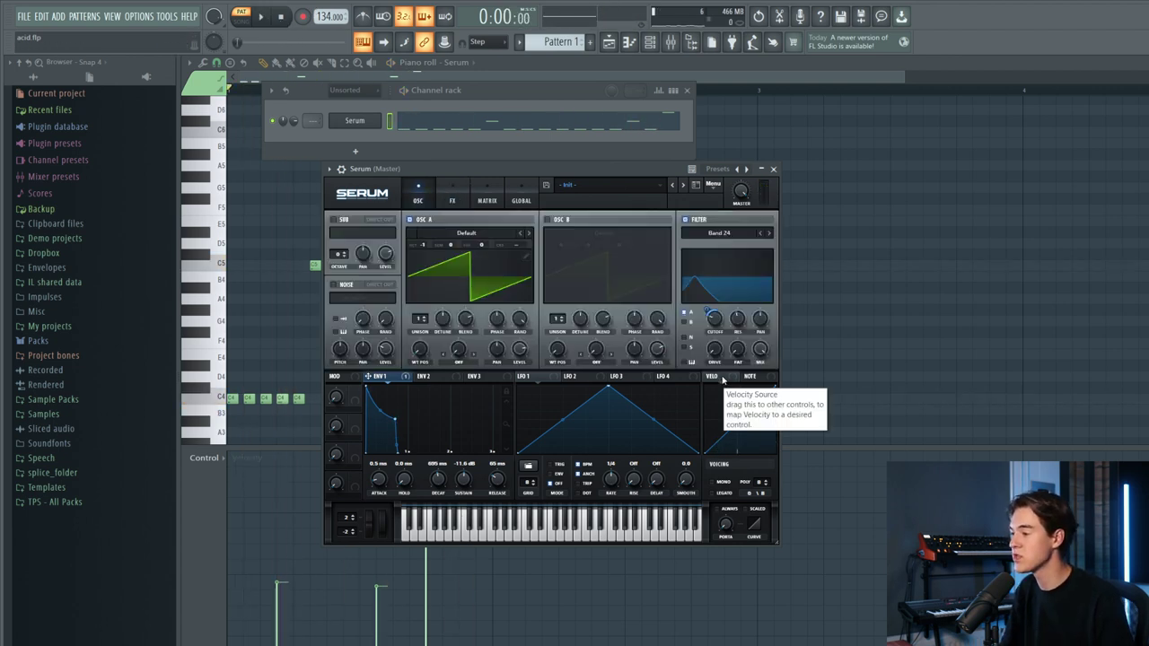
Step: Route VELO to the Band 24 cutoff at amount 32 and lower cutoff to 29 Hz
{"action": "left_click_drag", "start_coordinate": [722, 381], "coordinate": [711, 323]}
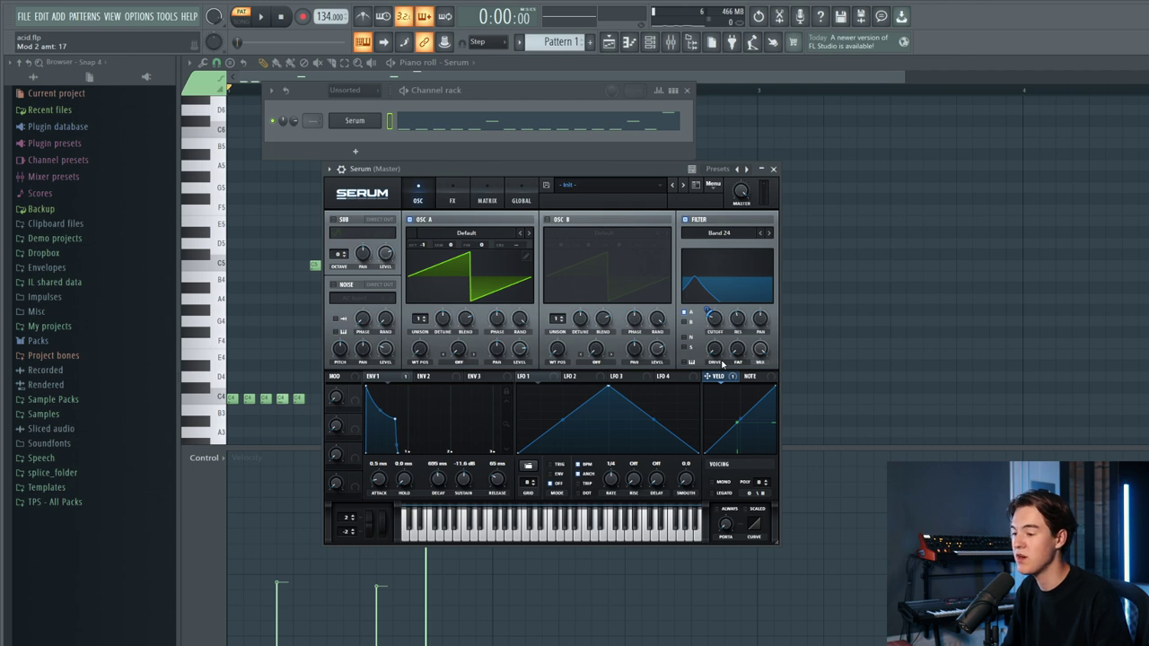
{"action": "left_click", "coordinate": [262, 17]}
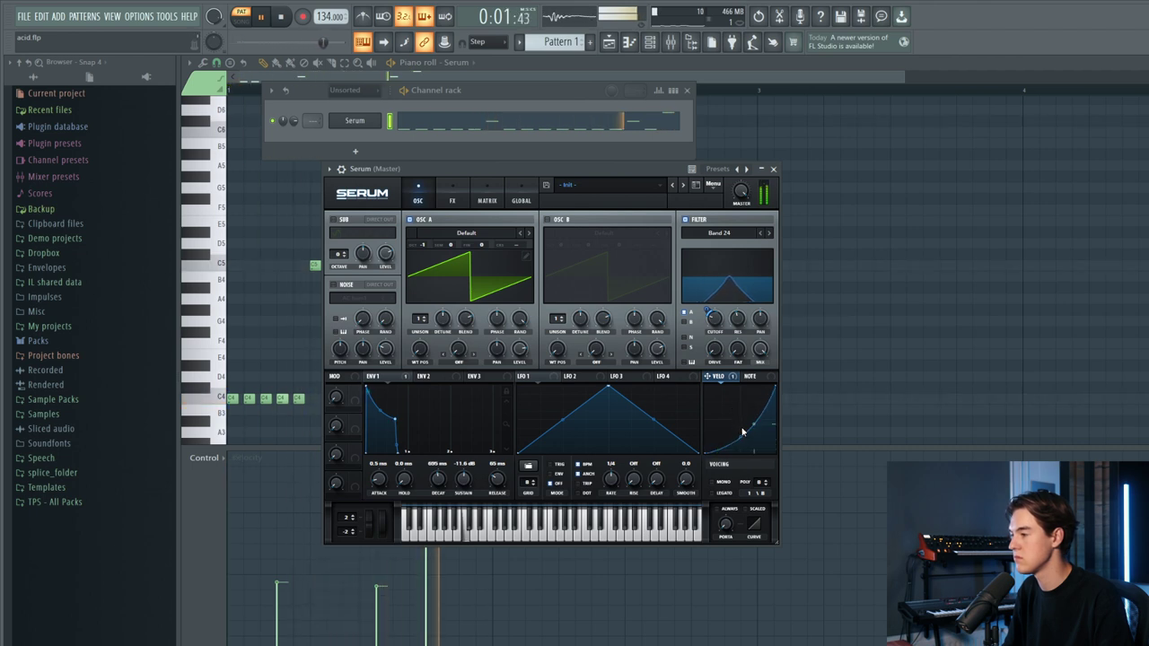
{"action": "left_click_drag", "start_coordinate": [708, 376], "coordinate": [711, 316]}
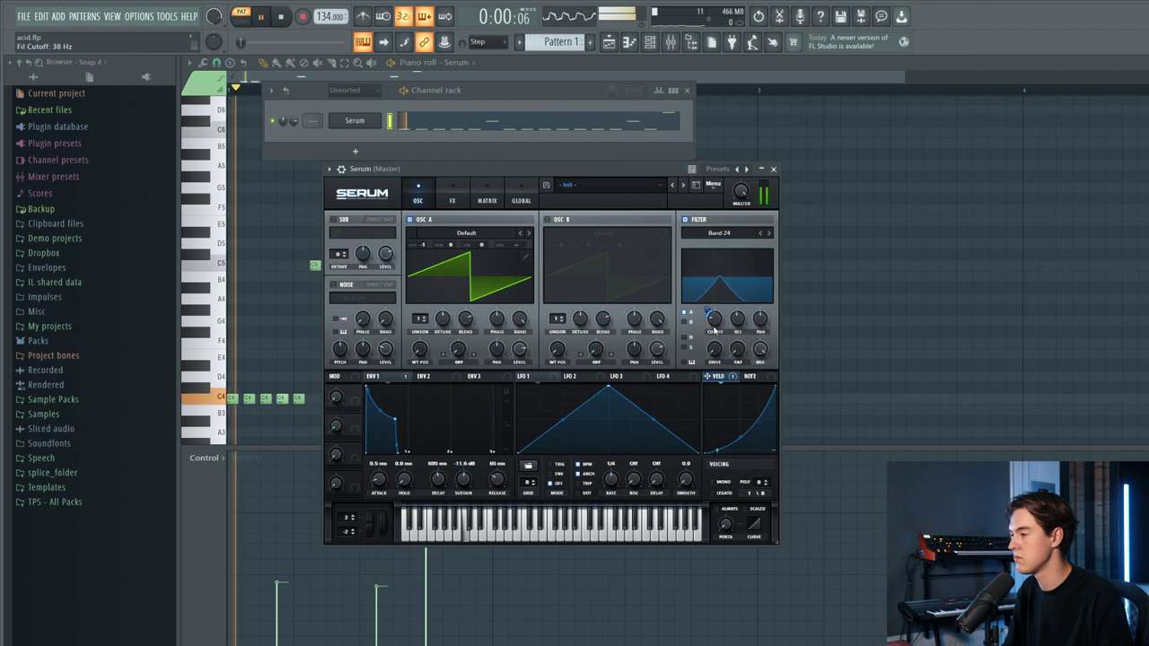
{"action": "mouse_move", "coordinate": [715, 332]}
{"action": "left_mouse_down"}
{"action": "mouse_move", "coordinate": [723, 316]}
{"action": "mouse_move", "coordinate": [720, 331]}
{"action": "left_mouse_up"}
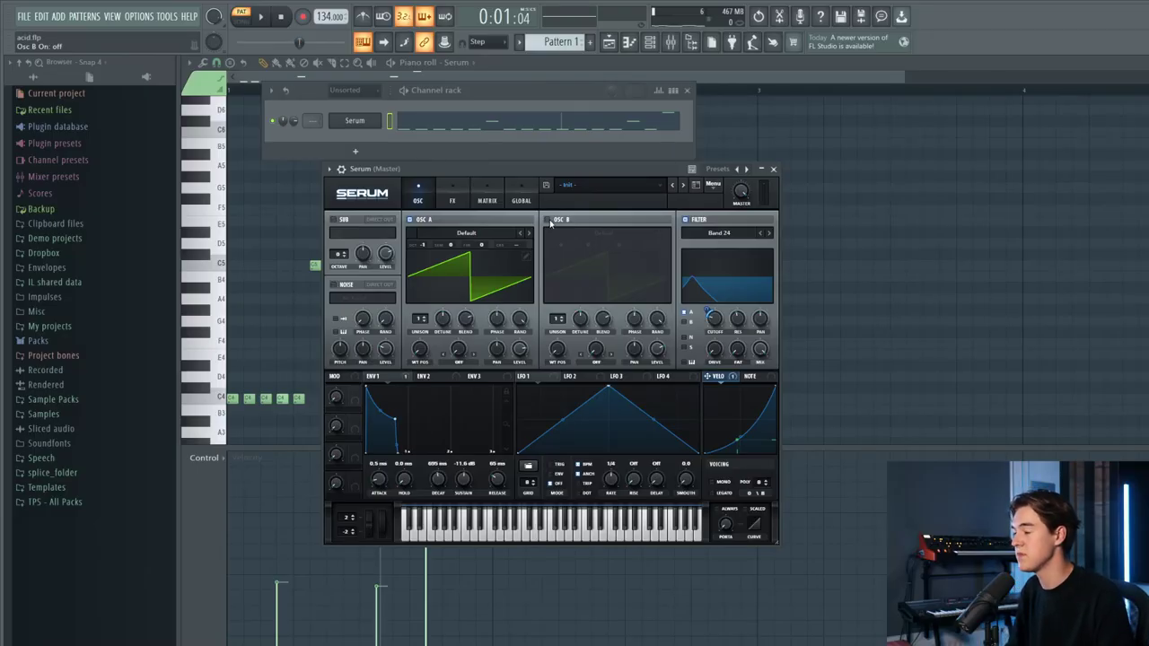
Step: Enable Osc B with the Basic Shapes wavetable morphed to a square wave
{"action": "left_click", "coordinate": [548, 219]}
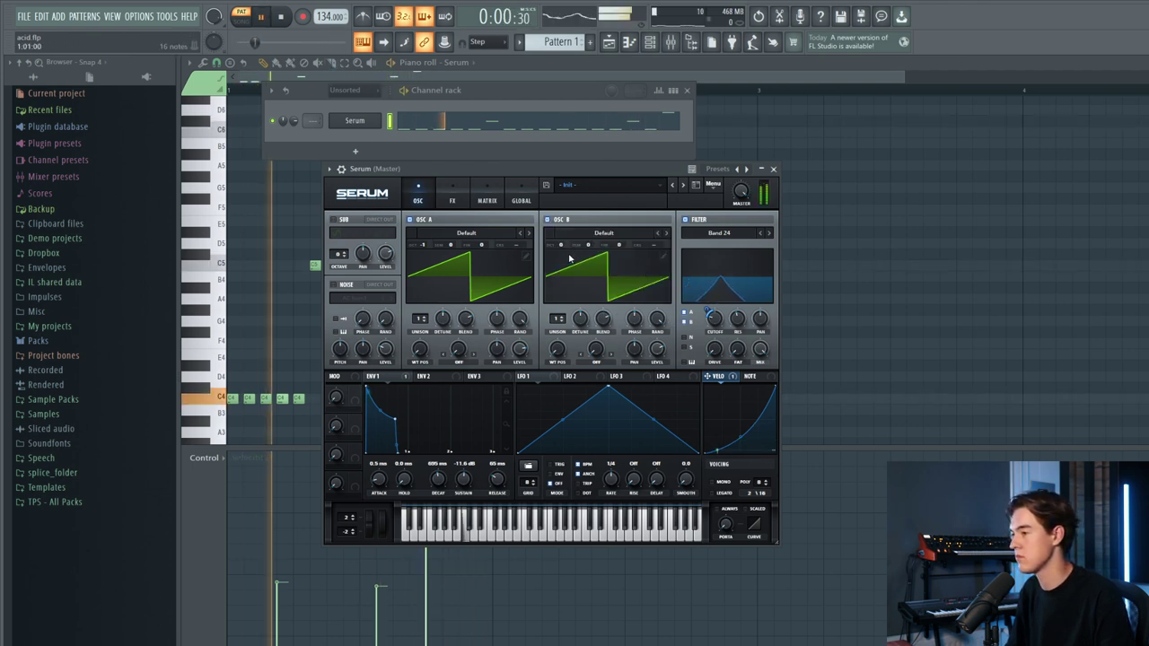
{"action": "left_click", "coordinate": [603, 232]}
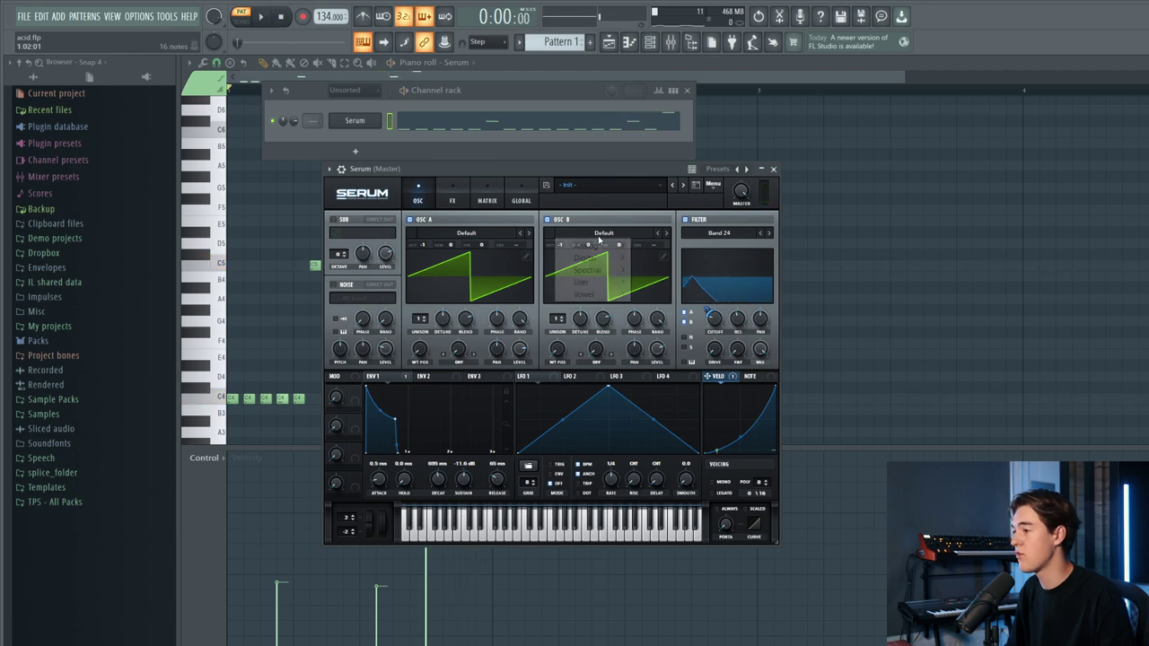
{"action": "mouse_move", "coordinate": [602, 247]}
{"action": "left_click", "coordinate": [662, 306]}
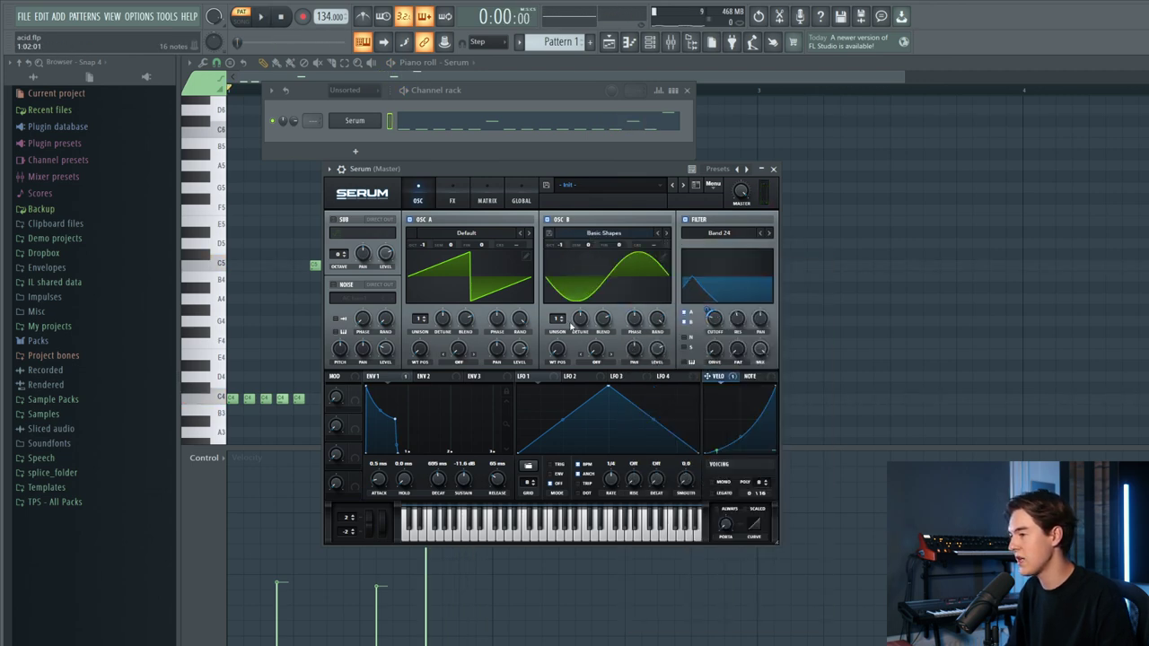
{"action": "left_click_drag", "start_coordinate": [557, 349], "coordinate": [571, 308]}
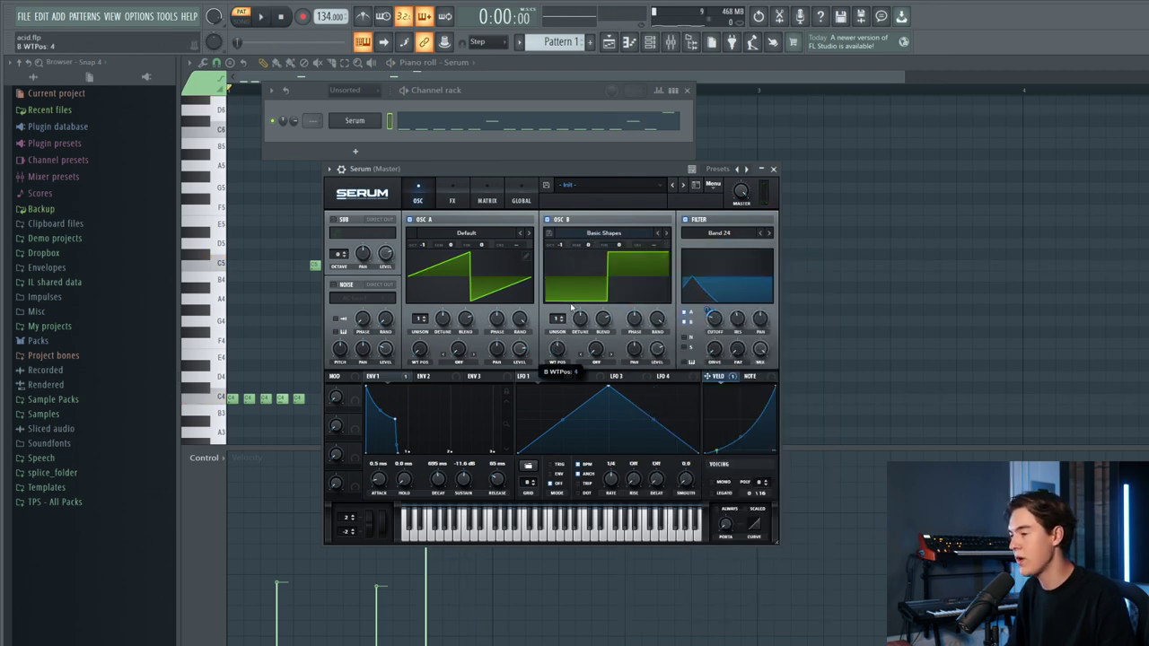
{"action": "left_click", "coordinate": [267, 18]}
Step: Raise Osc B's level, adjust unison on both oscillators, and drop cutoff to 31 Hz
{"action": "left_click_drag", "start_coordinate": [645, 431], "coordinate": [665, 334]}
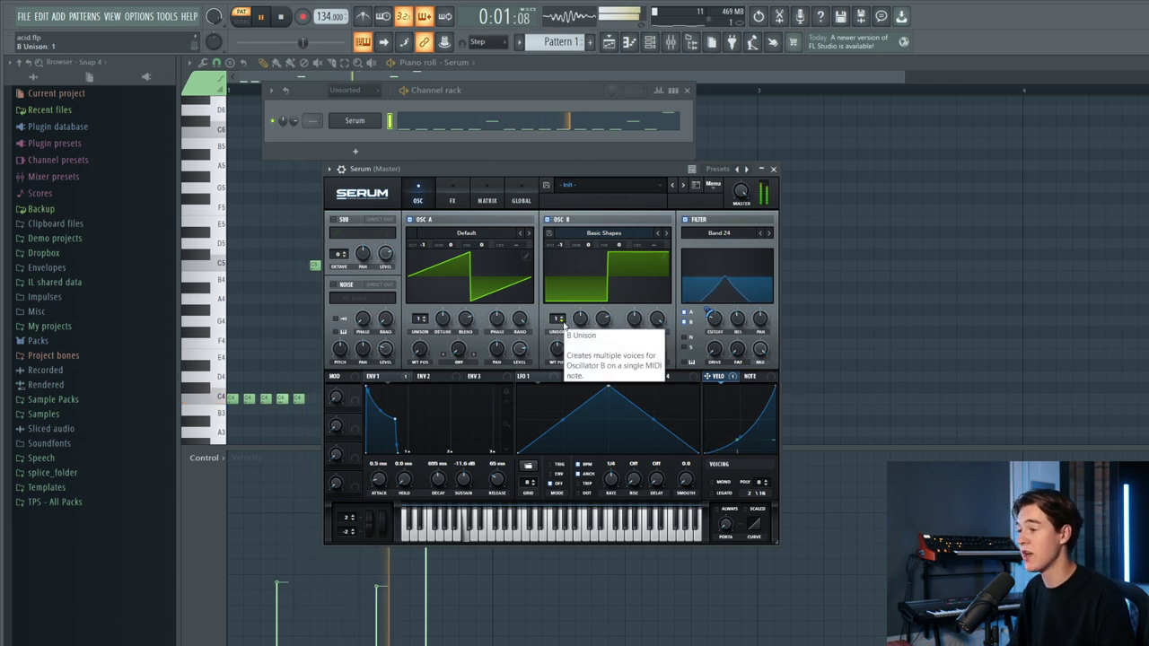
{"action": "left_click_drag", "start_coordinate": [562, 321], "coordinate": [564, 308]}
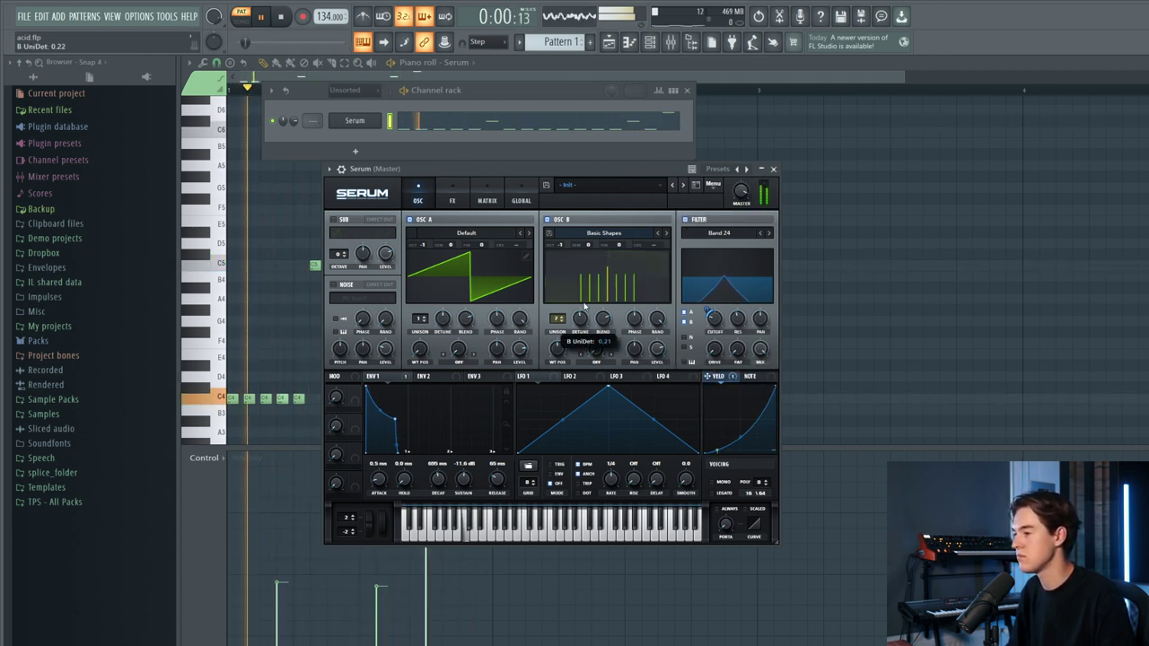
{"action": "left_click_drag", "start_coordinate": [420, 308], "coordinate": [420, 350]}
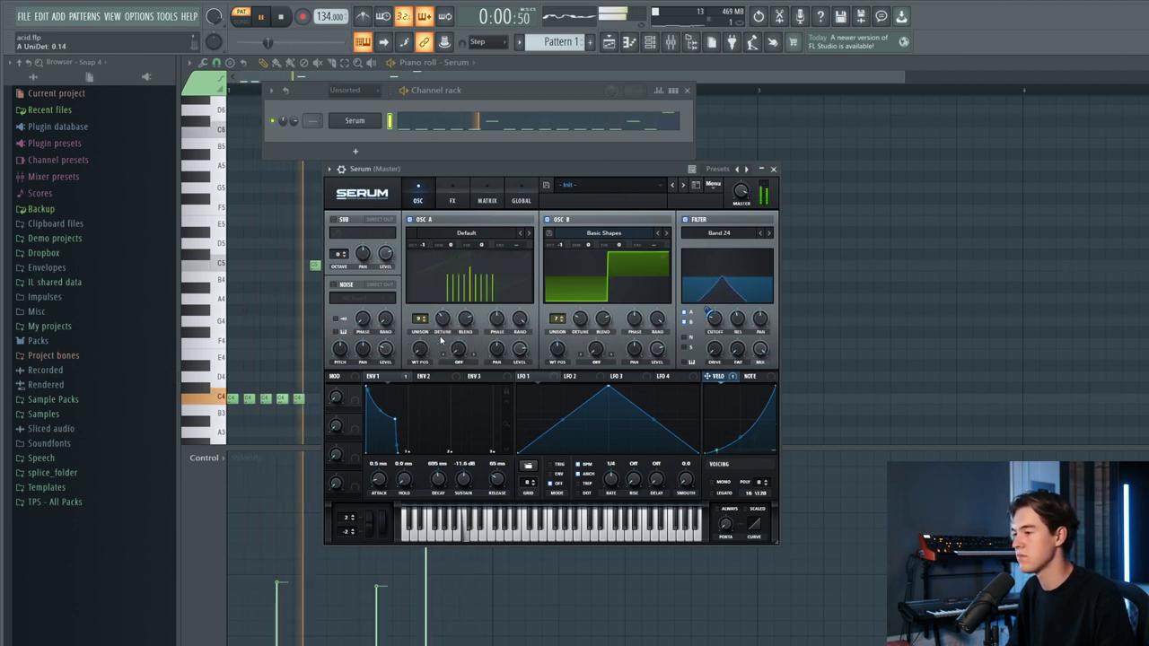
{"action": "left_click_drag", "start_coordinate": [557, 320], "coordinate": [550, 296]}
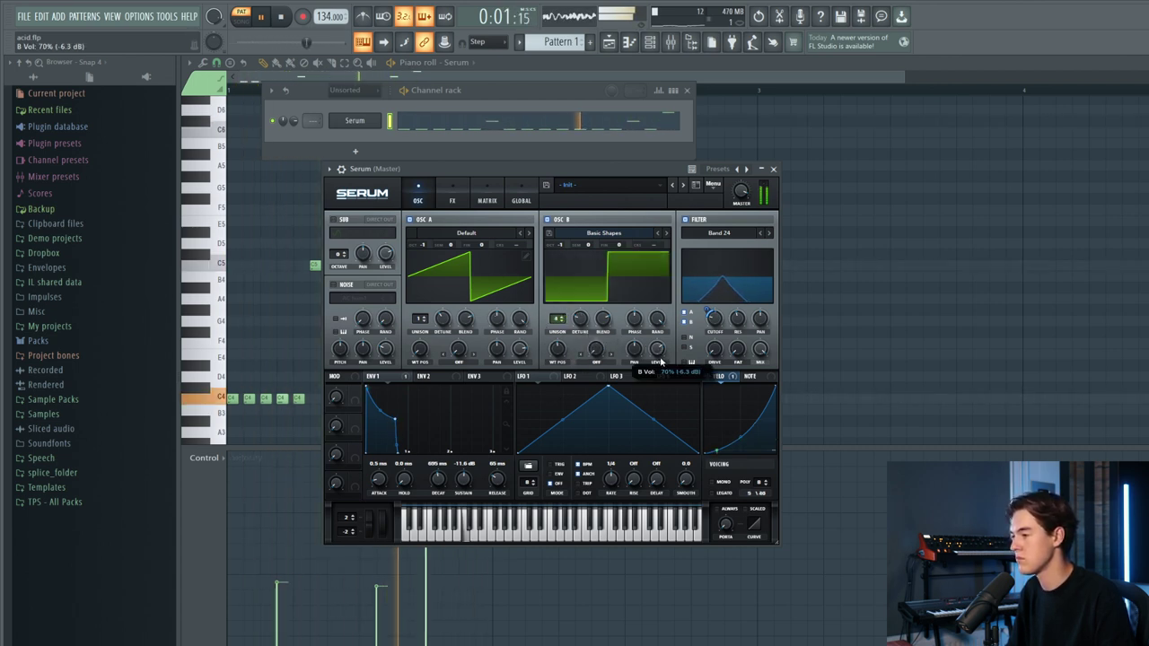
{"action": "left_click_drag", "start_coordinate": [721, 294], "coordinate": [715, 320]}
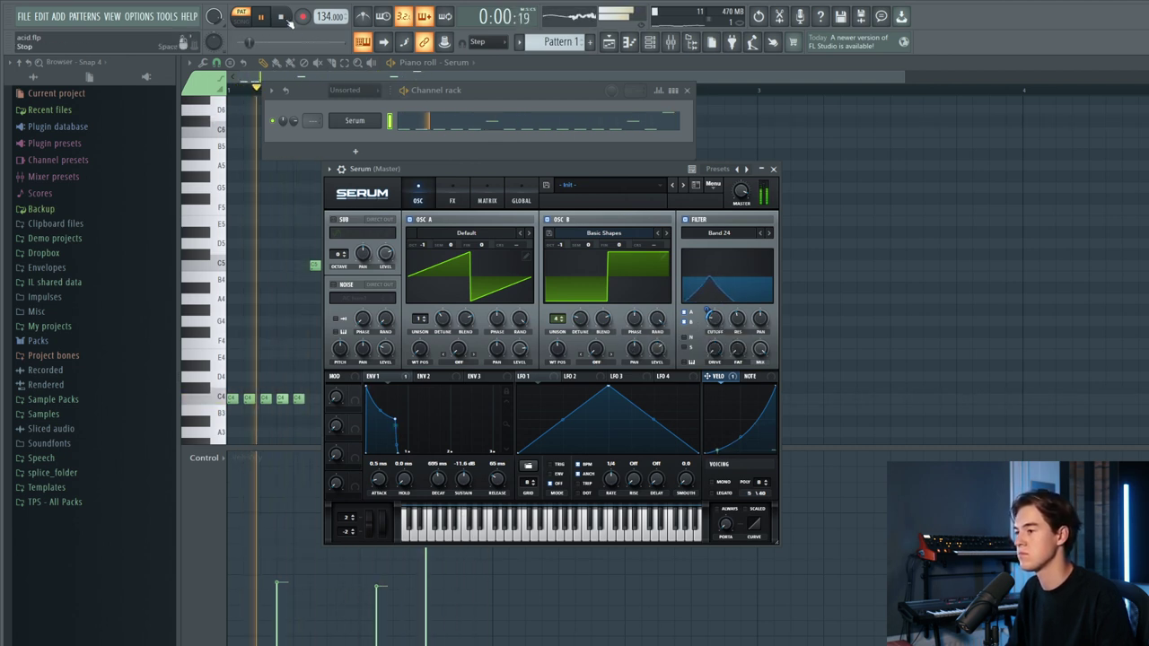
Step: Add the BrightWhite noise layer at 81% and scroll the cutoff back to about 31 Hz
{"action": "key", "text": "space"}
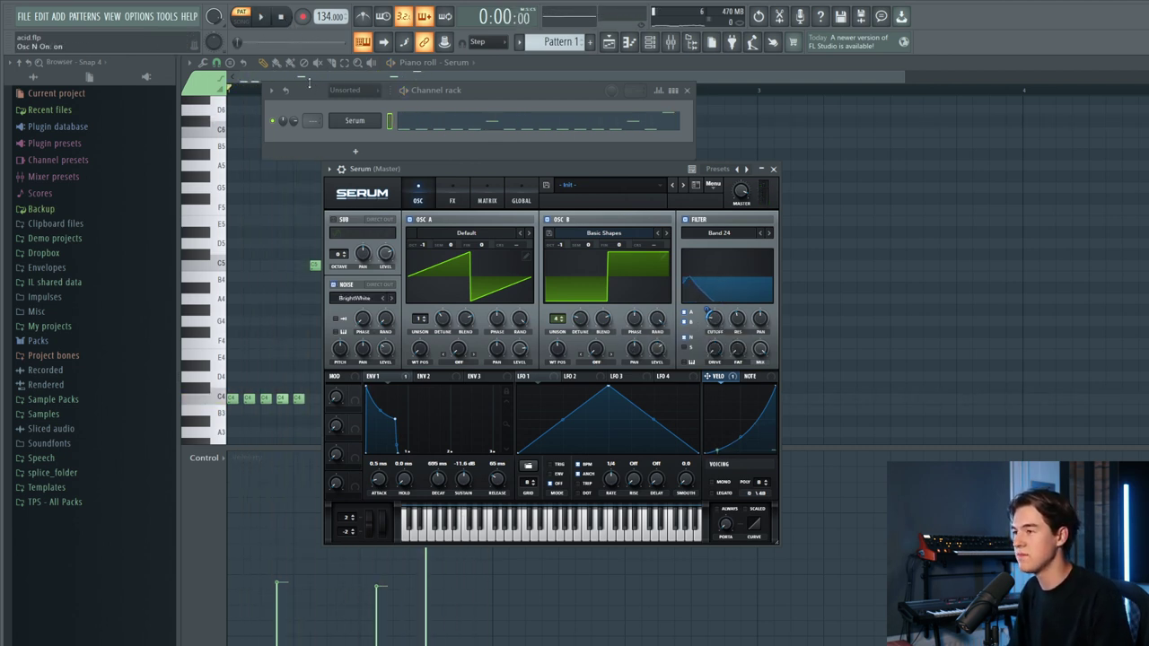
{"action": "key", "text": "space"}
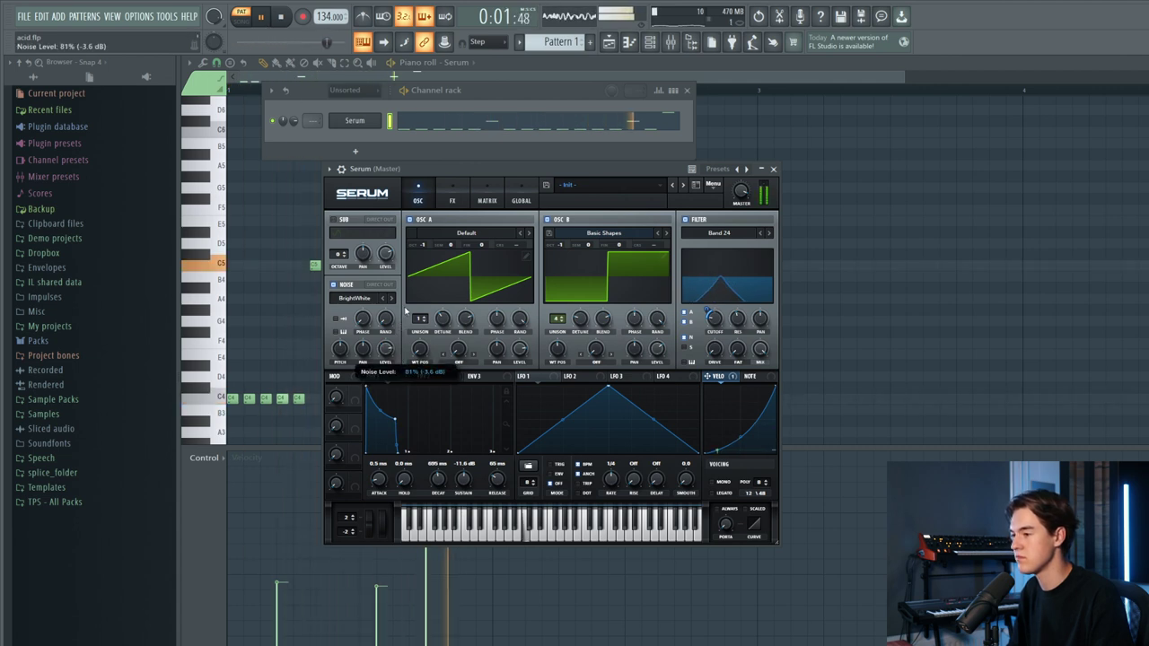
{"action": "scroll", "coordinate": [715, 319], "scroll_direction": "up", "scroll_amount": 3}
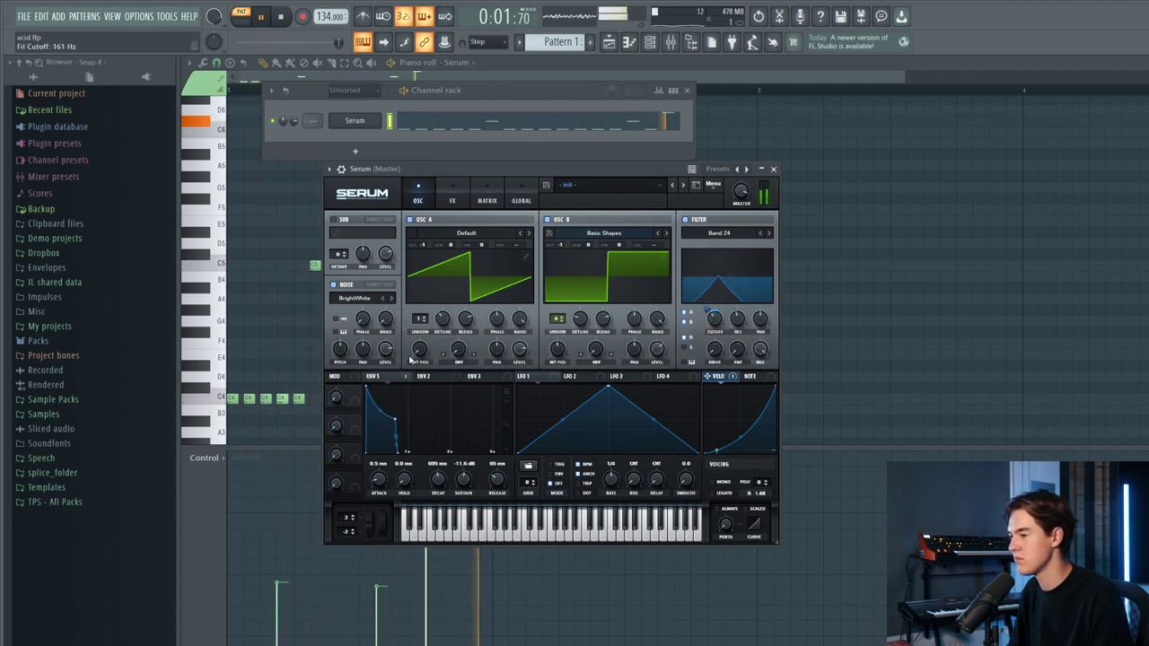
{"action": "scroll", "coordinate": [715, 318], "scroll_direction": "down", "scroll_amount": 8}
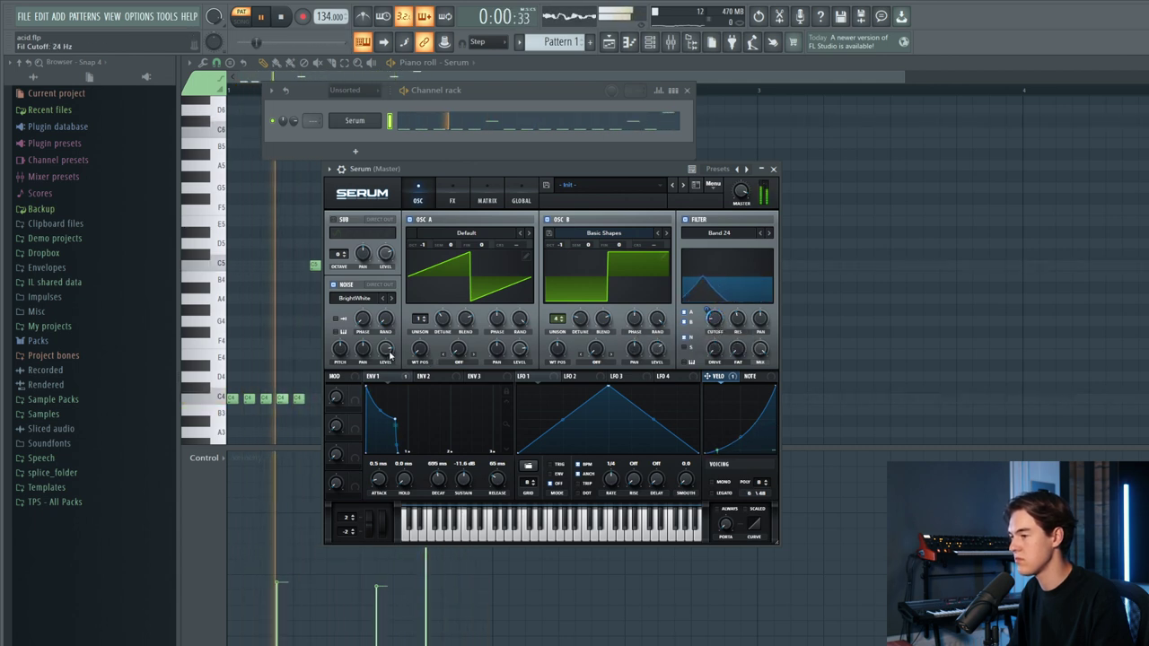
{"action": "scroll", "coordinate": [715, 320], "scroll_direction": "up", "scroll_amount": 1}
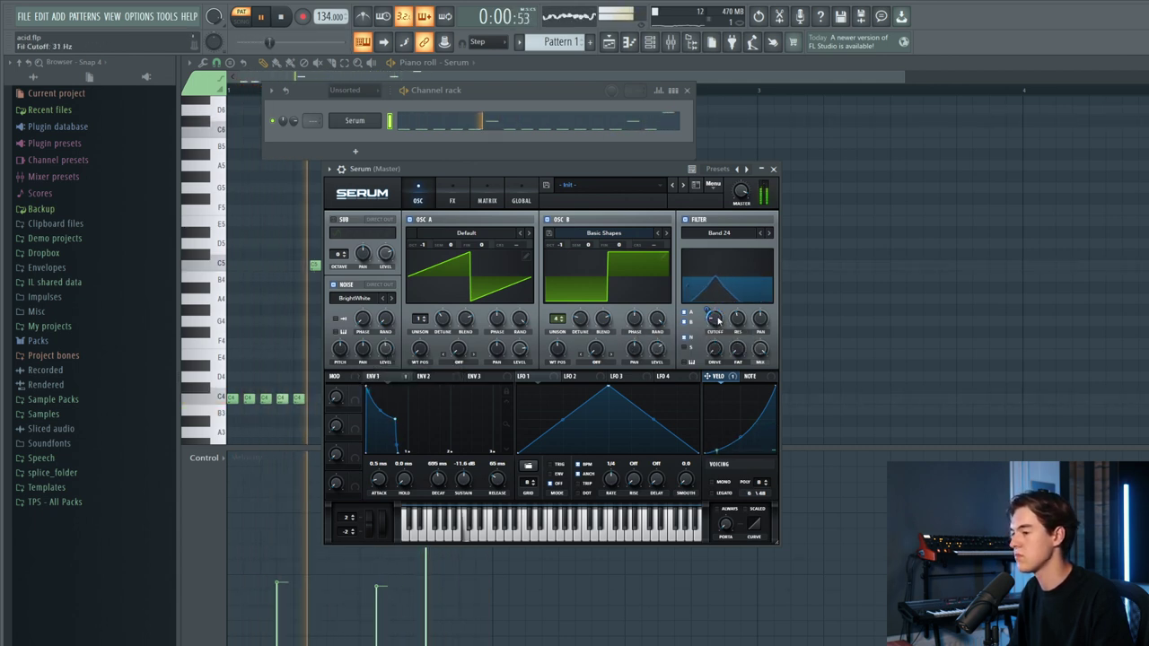
{"action": "left_click", "coordinate": [280, 17]}
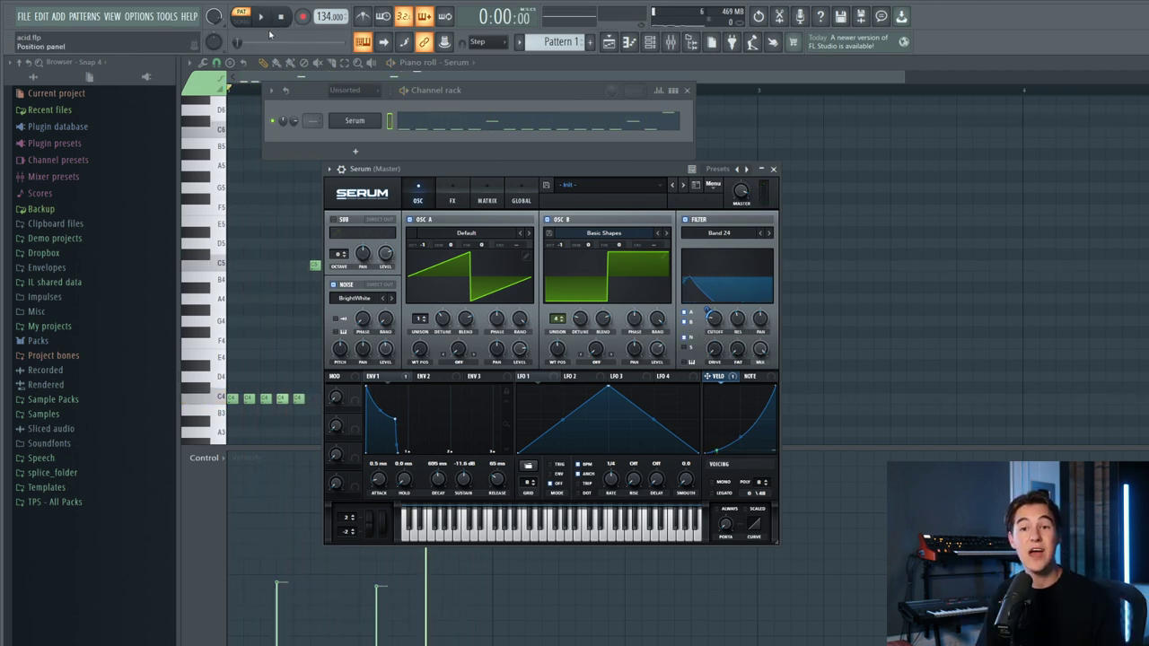